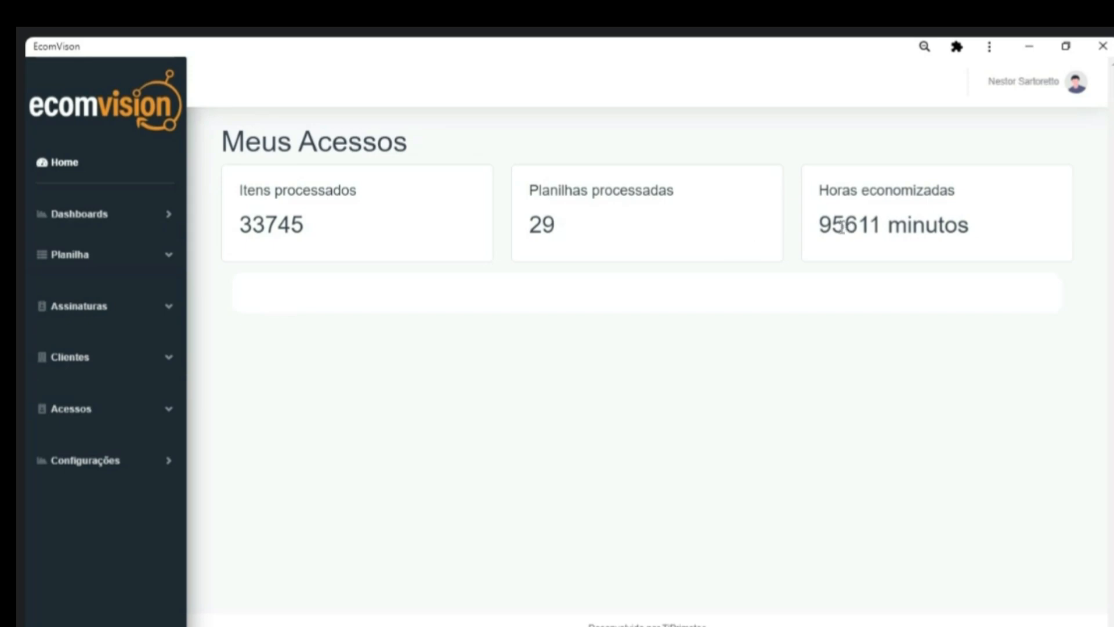
drag(821, 224, 970, 221)
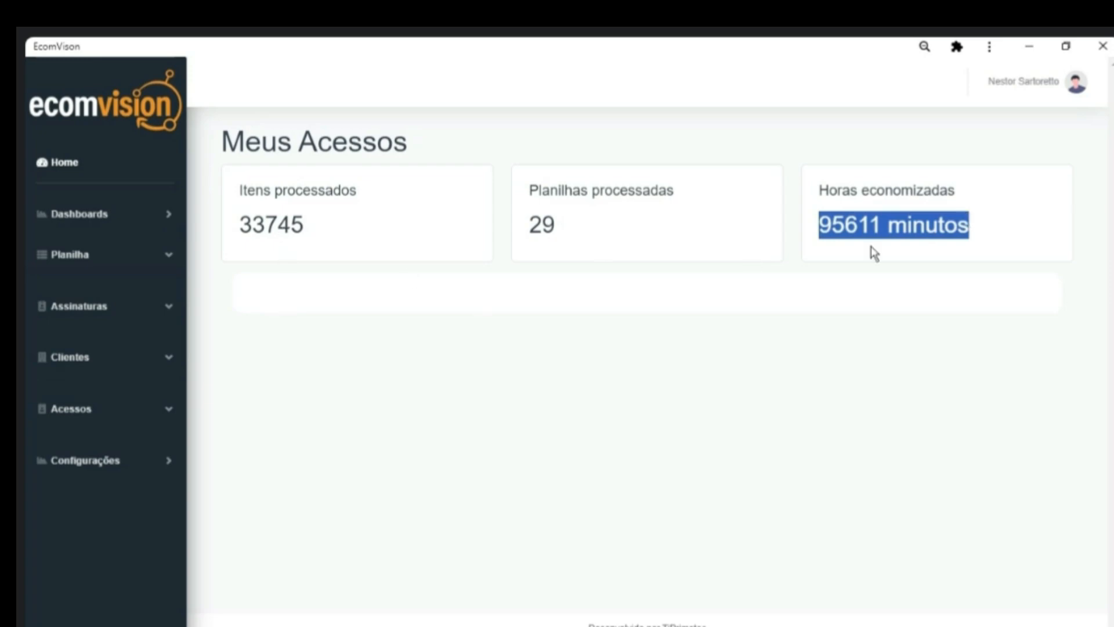
click(800, 258)
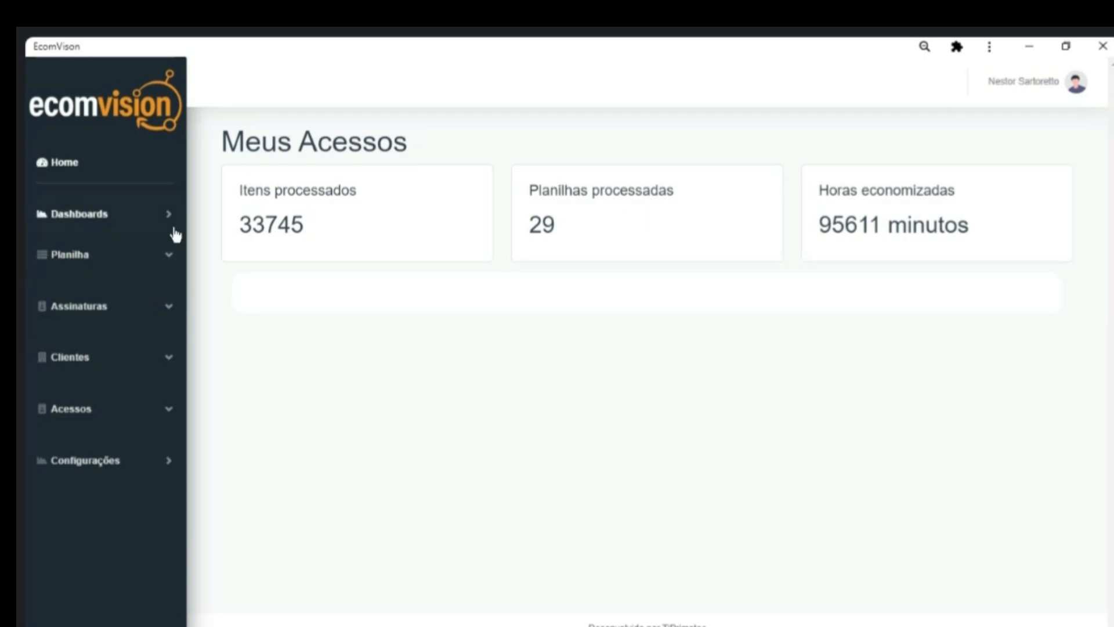
Go to the Amazon spreadsheet list and start a new spreadsheet upload with the title "Teste Fast".
click(70, 256)
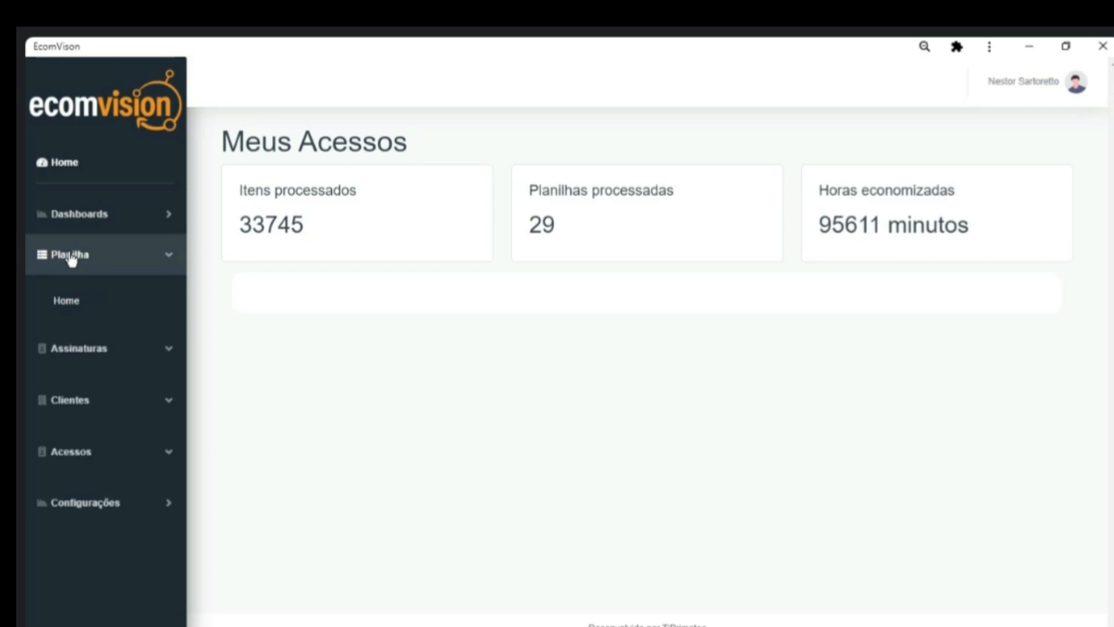
click(70, 305)
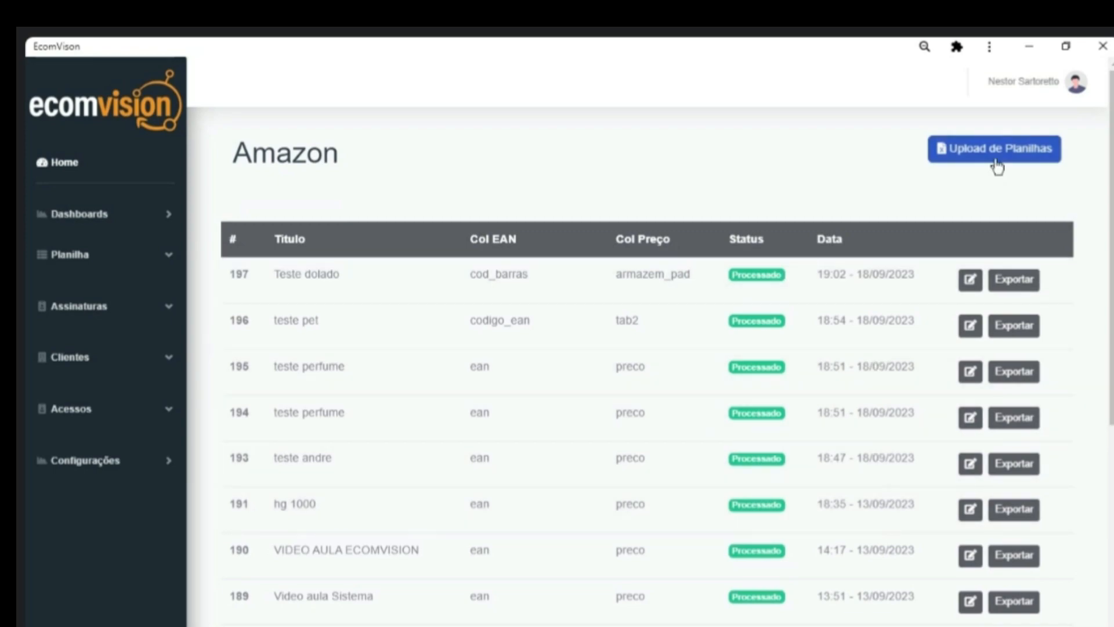
click(989, 162)
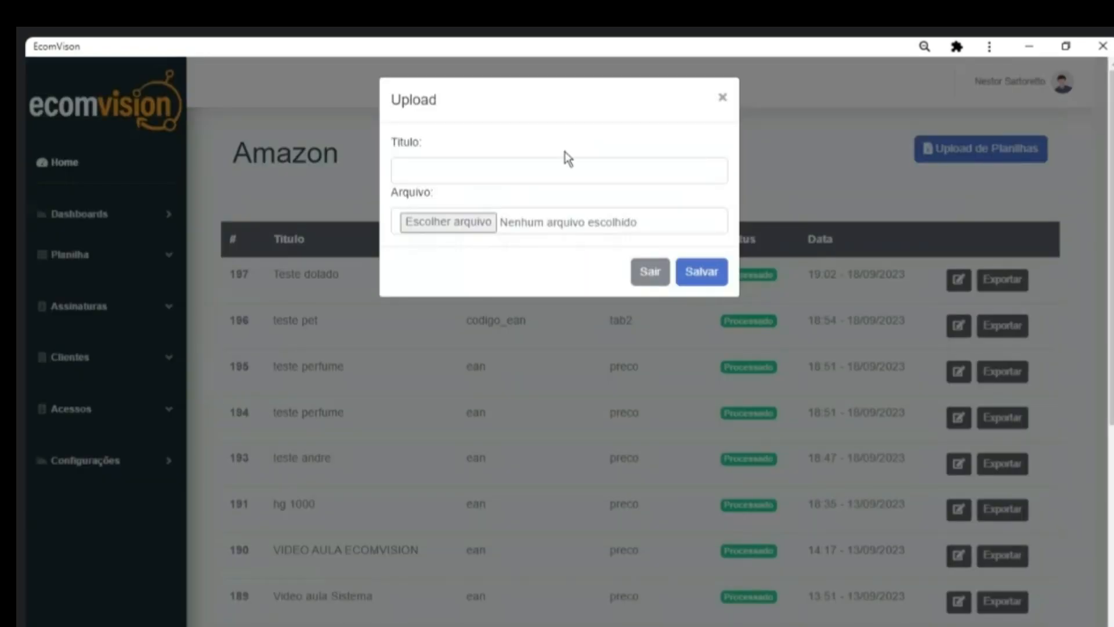
click(477, 172)
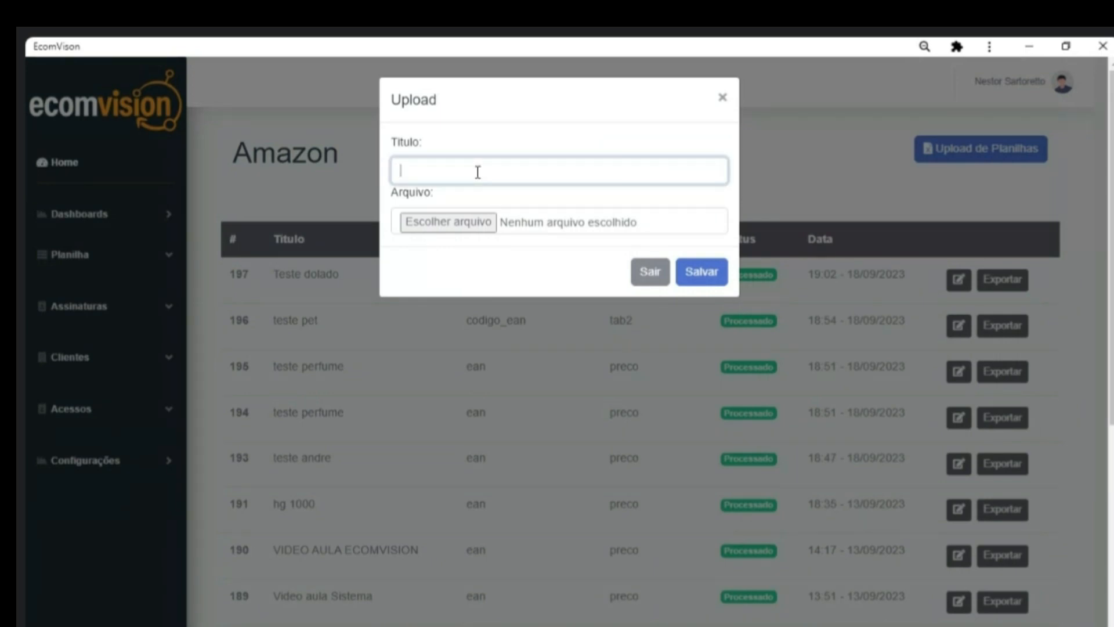
text(Teste Fast)
Attach the file 1000Itens.xlsx from the Fornecedores folder and save the upload.
click(448, 223)
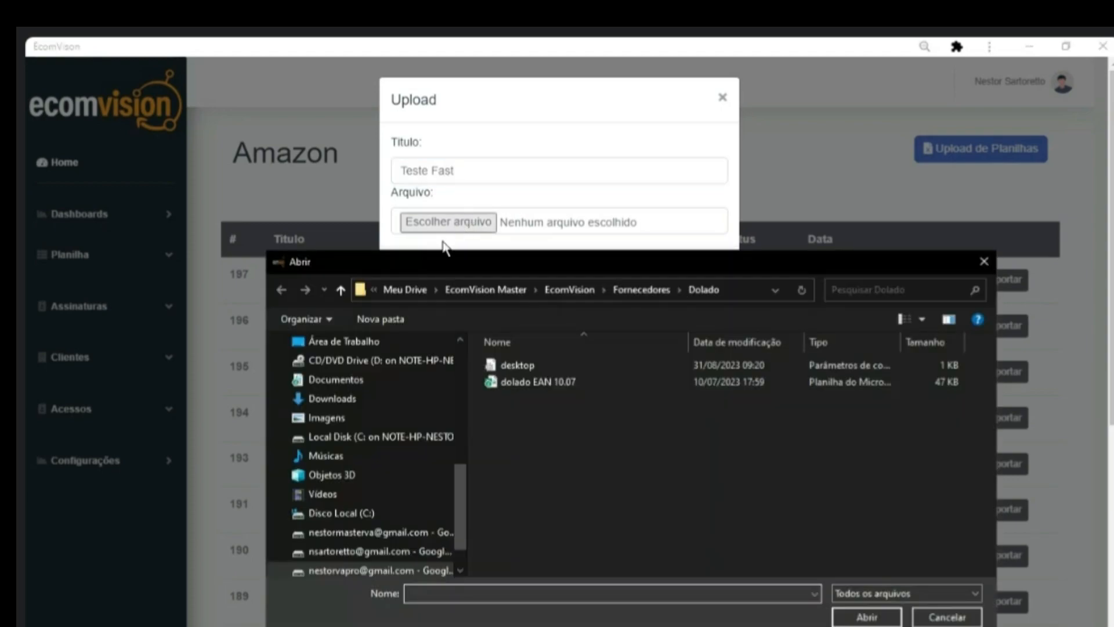
click(631, 294)
click(522, 449)
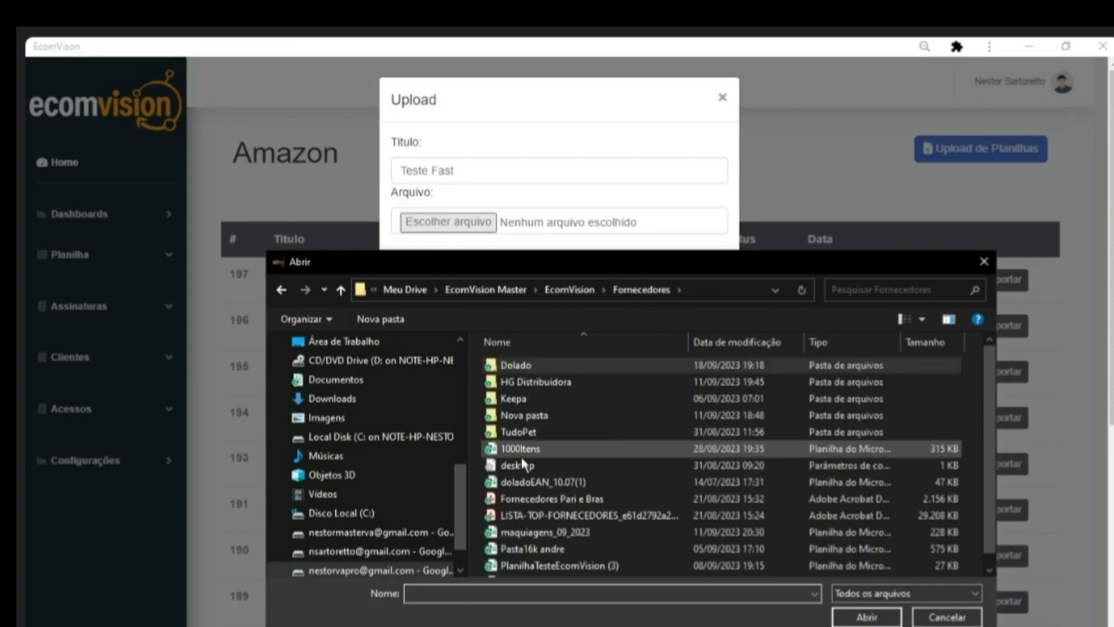
double_click(523, 449)
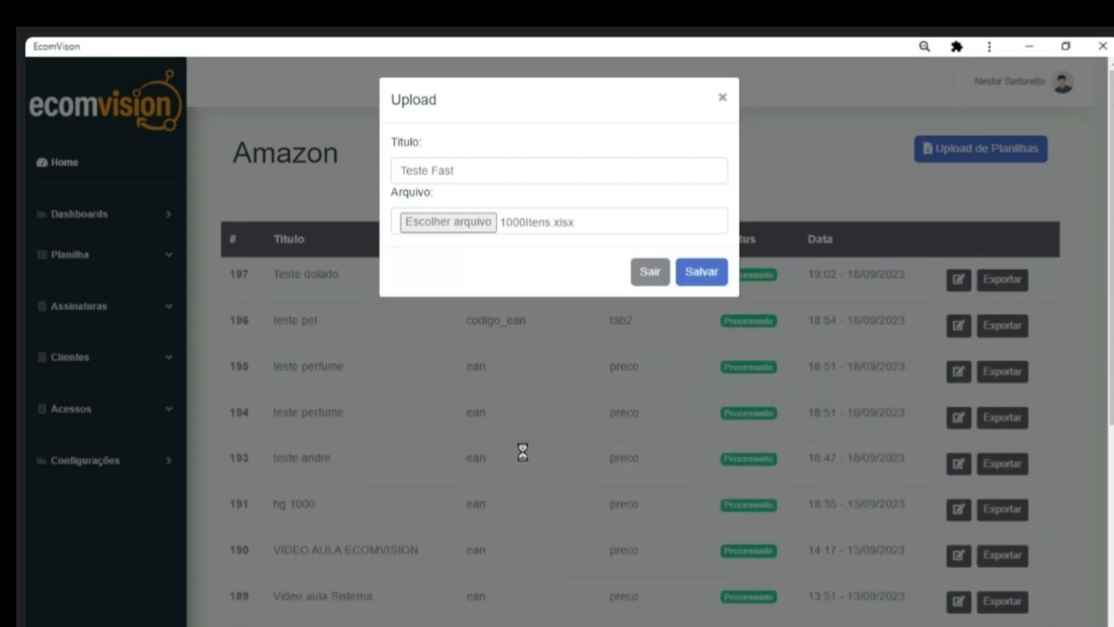
click(702, 270)
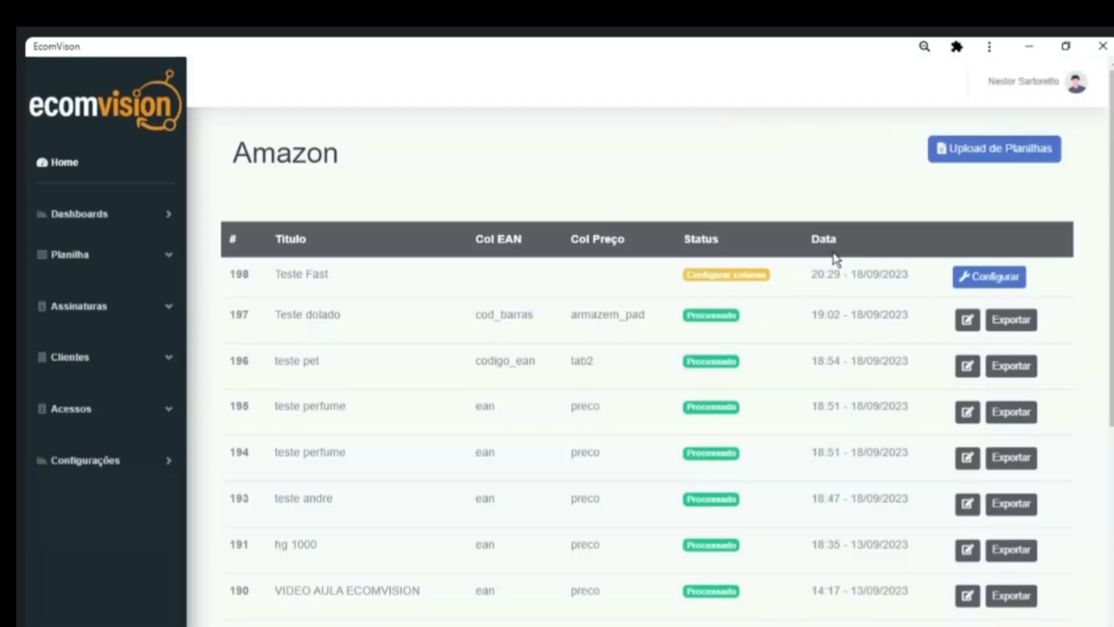
Configure the Teste Fast fields, mapping Código de Barras to the ean column and Preço de Compra to preco.
click(988, 278)
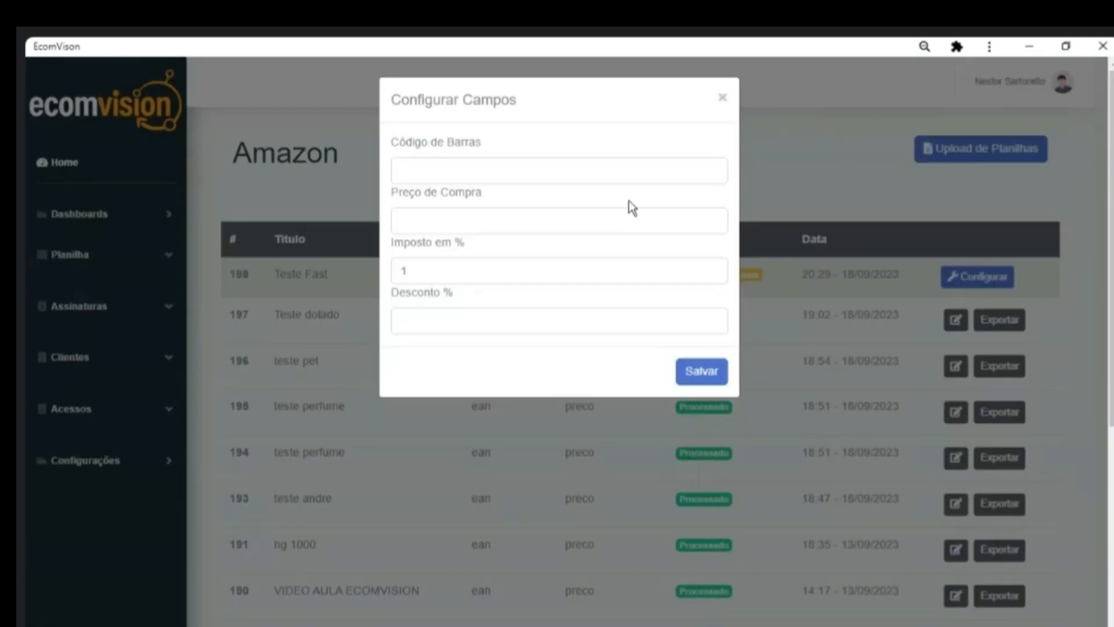
click(485, 171)
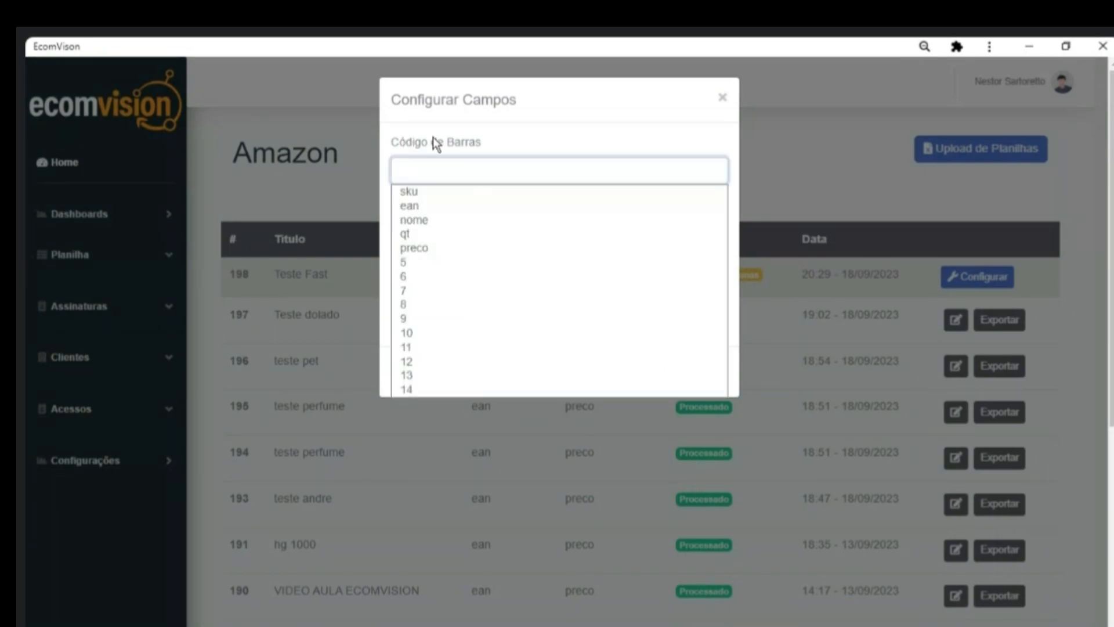
click(413, 205)
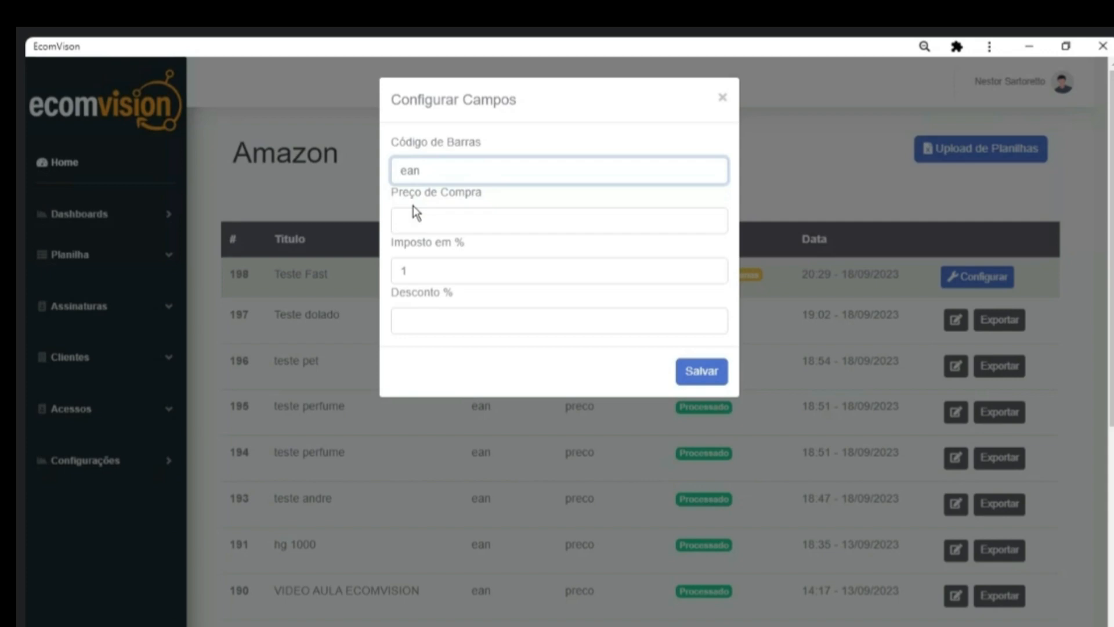
click(425, 221)
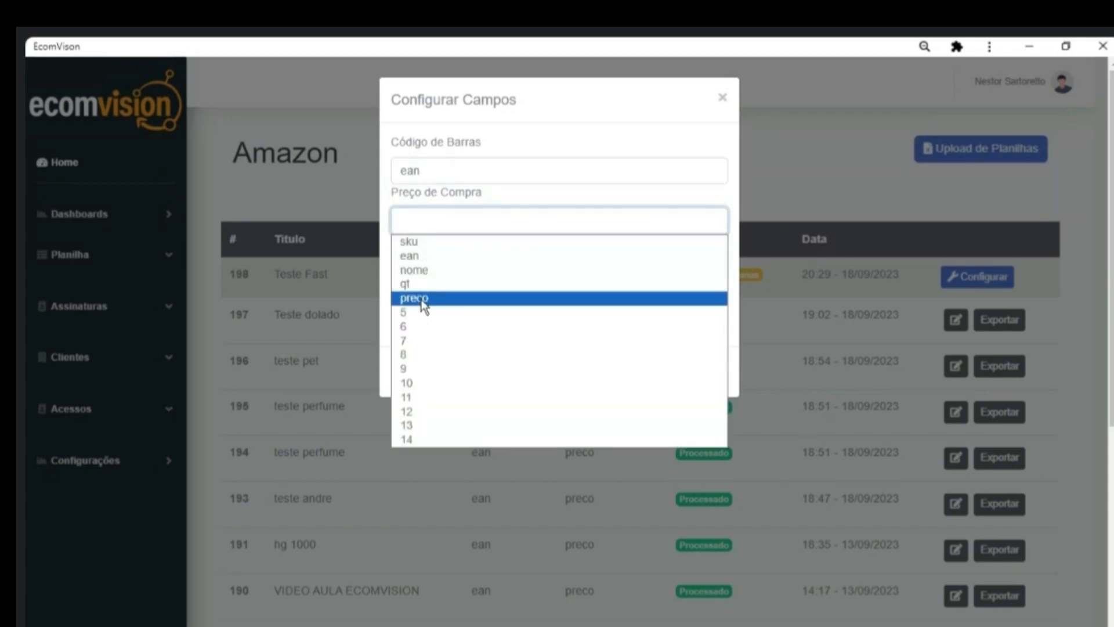
click(425, 299)
Set the tax to 5% and the discount to 20%, and save the field configuration.
click(419, 275)
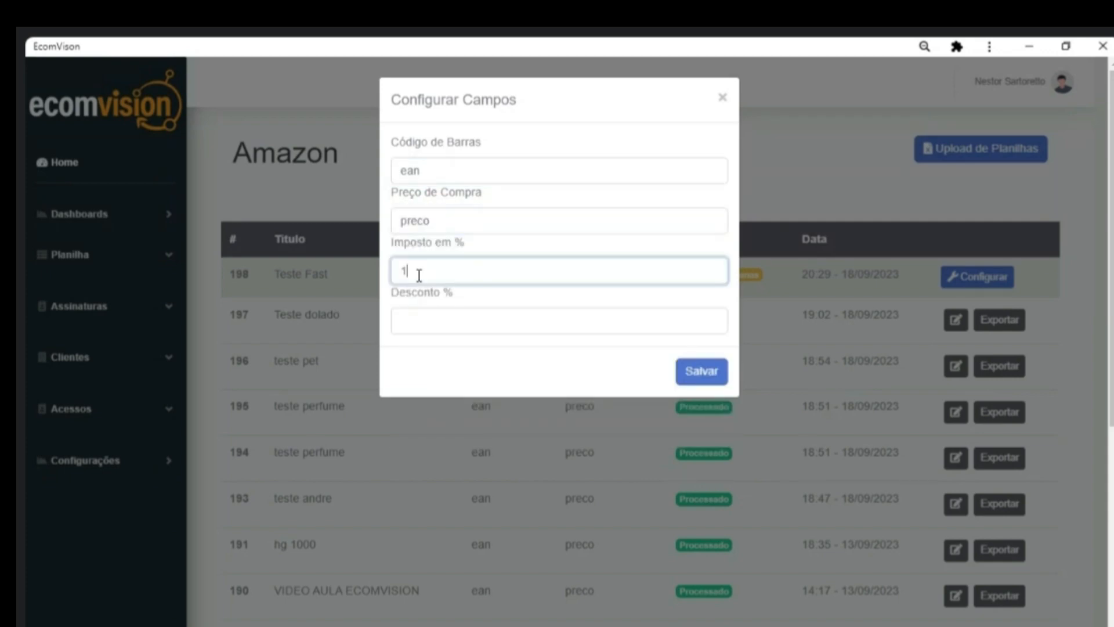
key(BackSpace)
text(5)
click(421, 315)
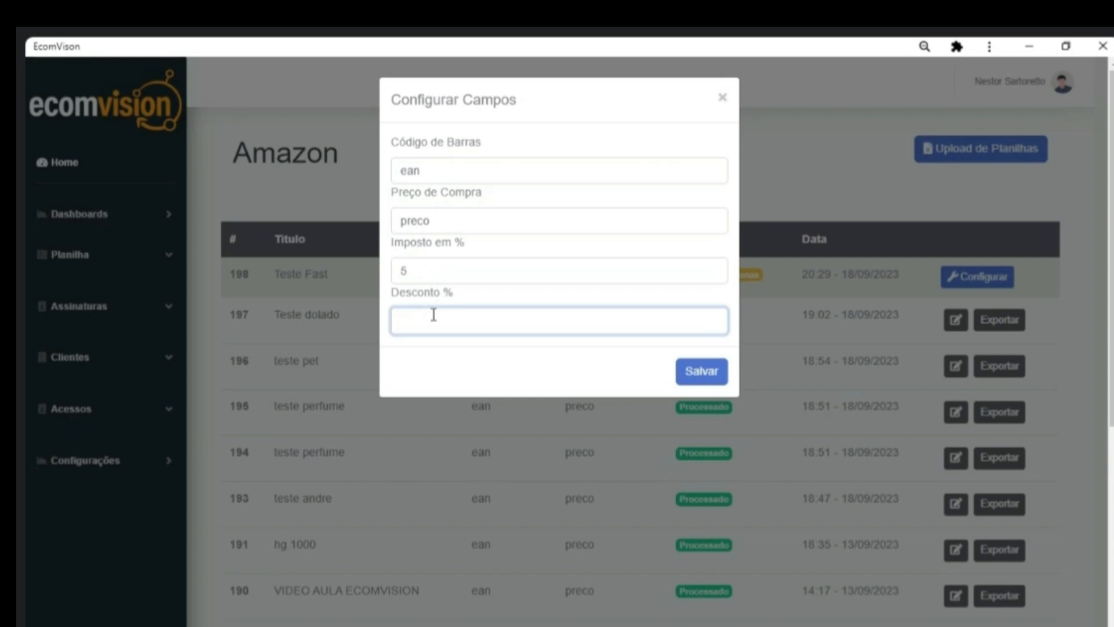
text(20)
click(707, 375)
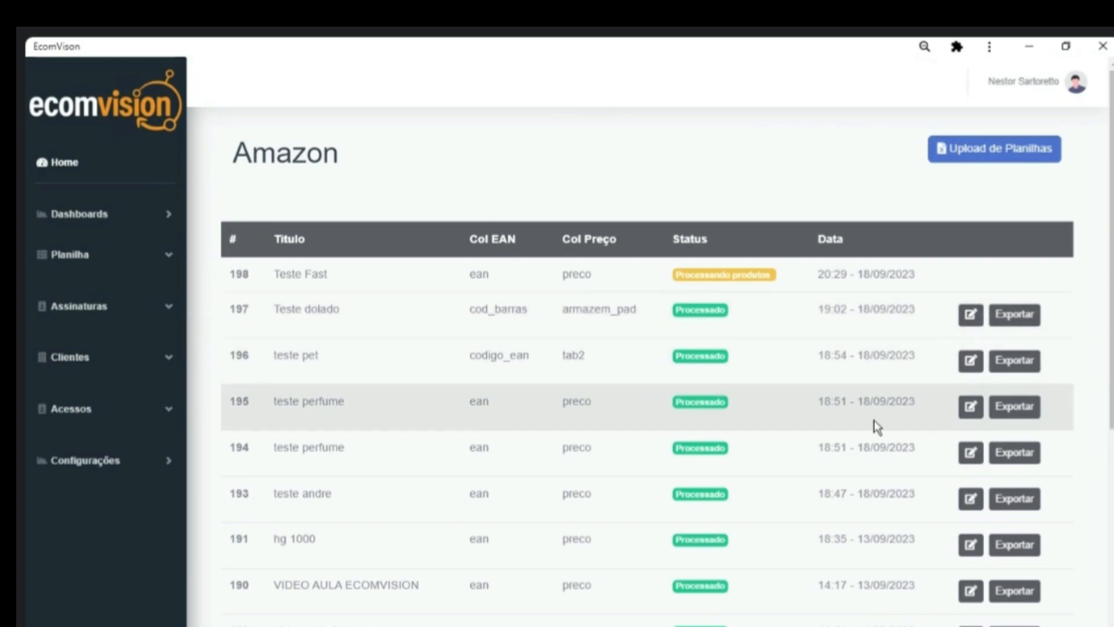
Open the results of processed spreadsheet 195, "teste perfume", and clear all of its filters.
click(972, 412)
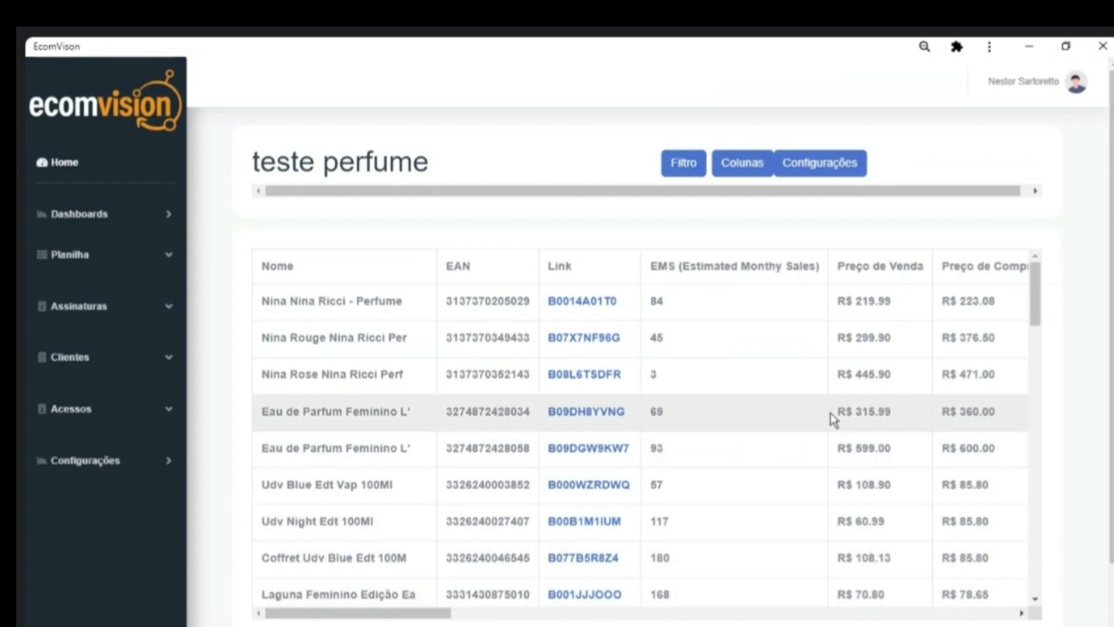
drag(1038, 308, 1036, 560)
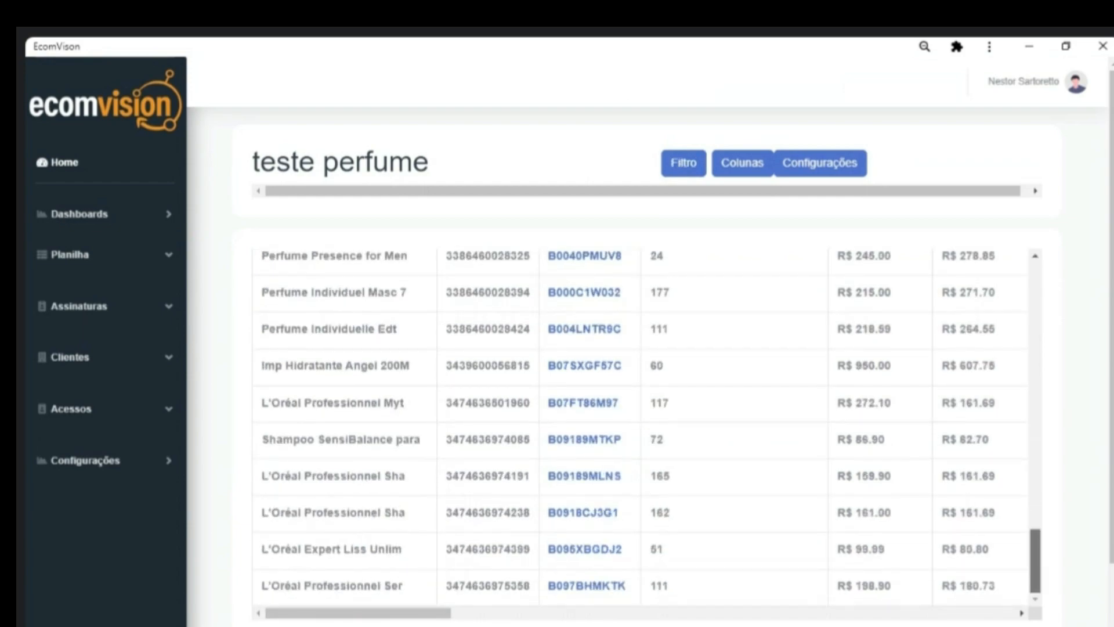
click(683, 165)
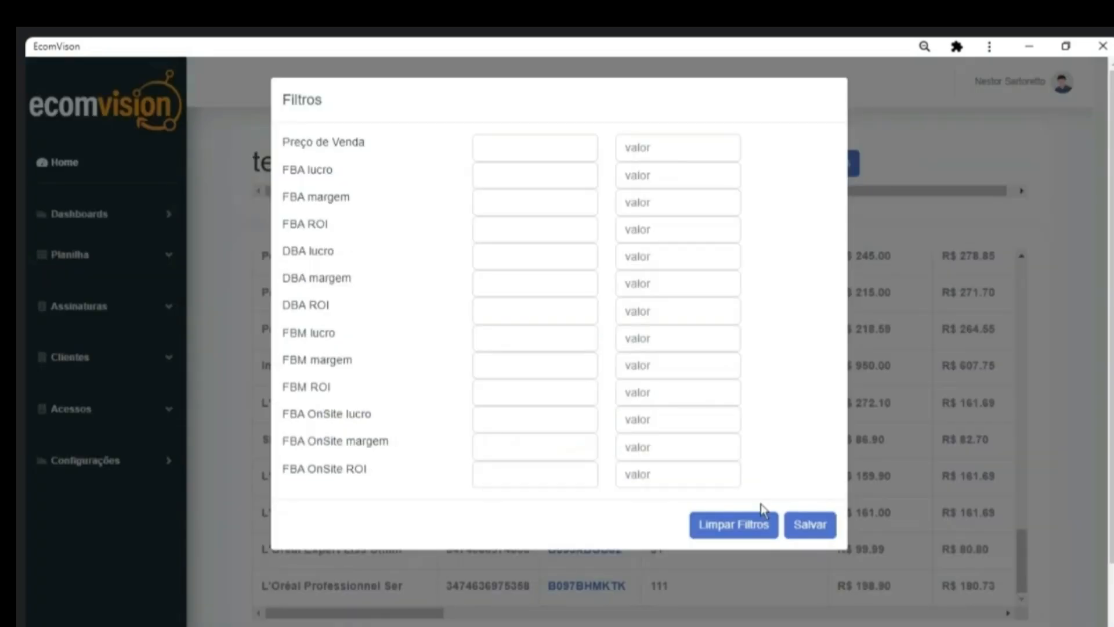
click(755, 527)
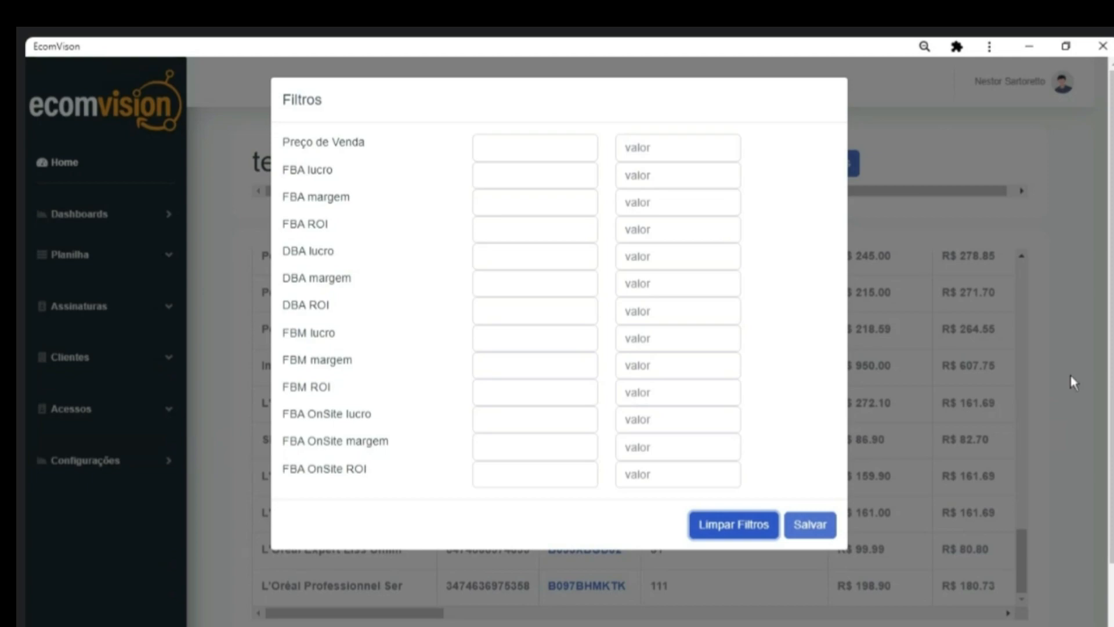
click(941, 430)
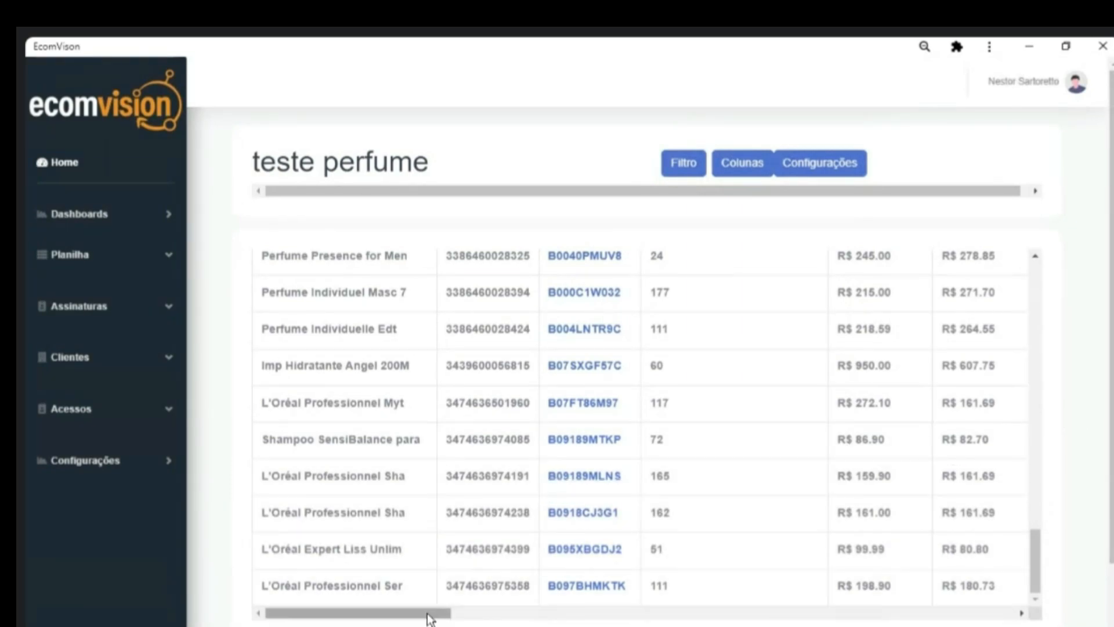
Open the Amazon listing of the first product, B0014A01T0, and compare its sale price with the one in the results table.
drag(430, 617, 669, 602)
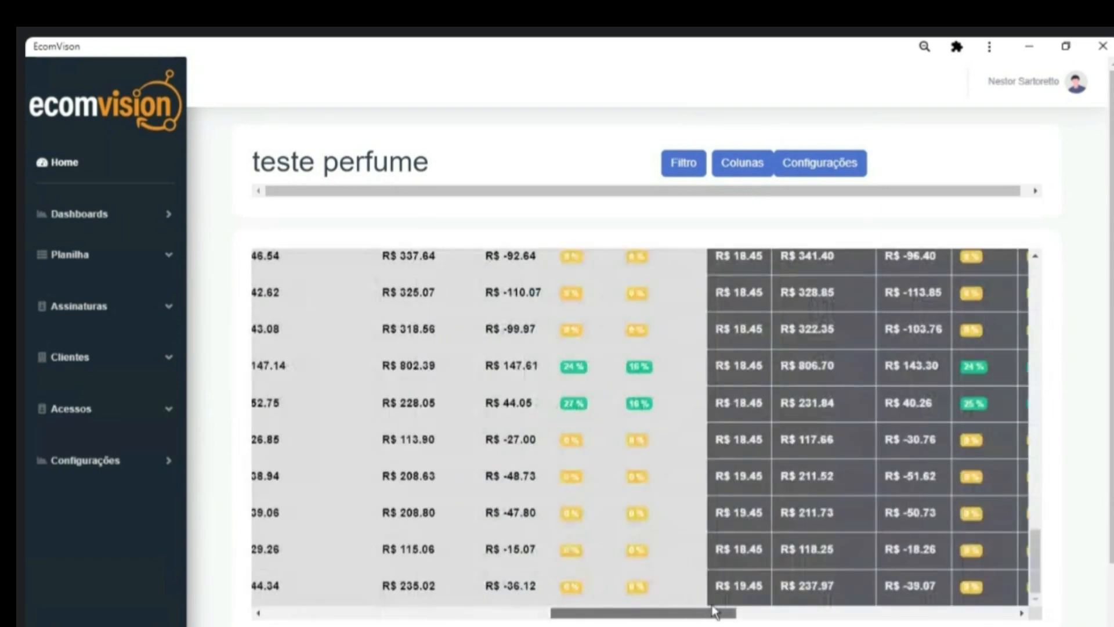
drag(1036, 560, 1030, 270)
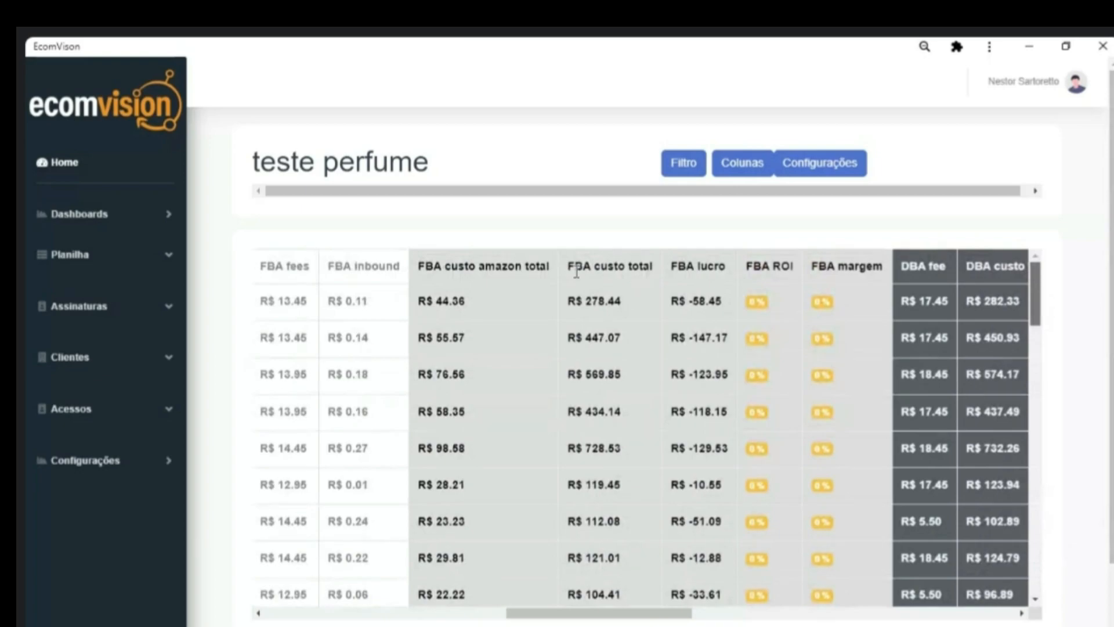
drag(536, 614, 331, 618)
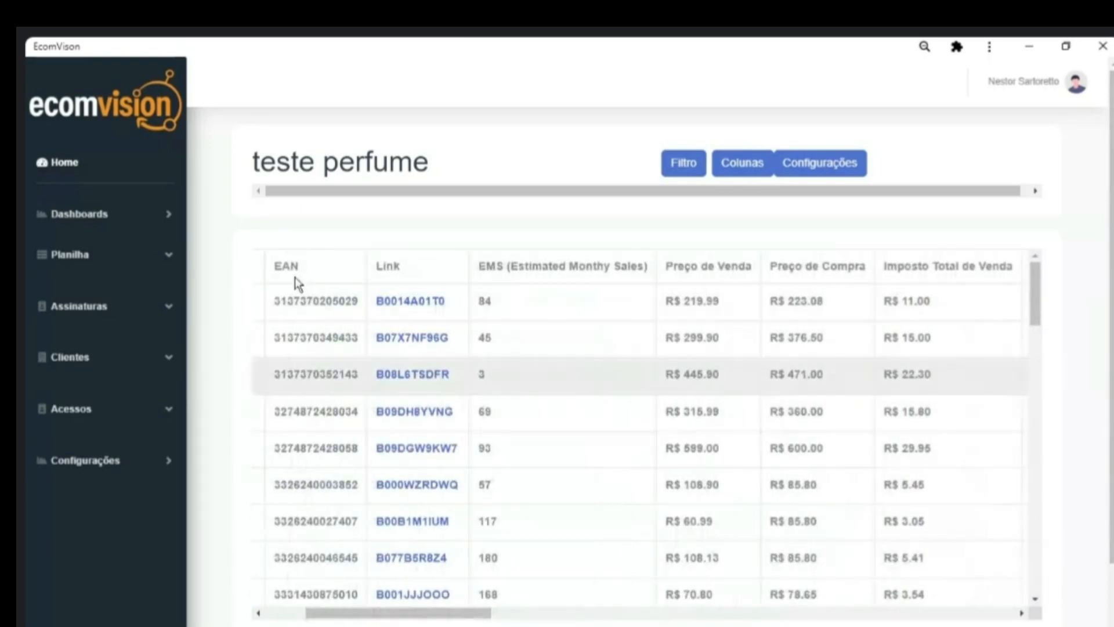
click(412, 302)
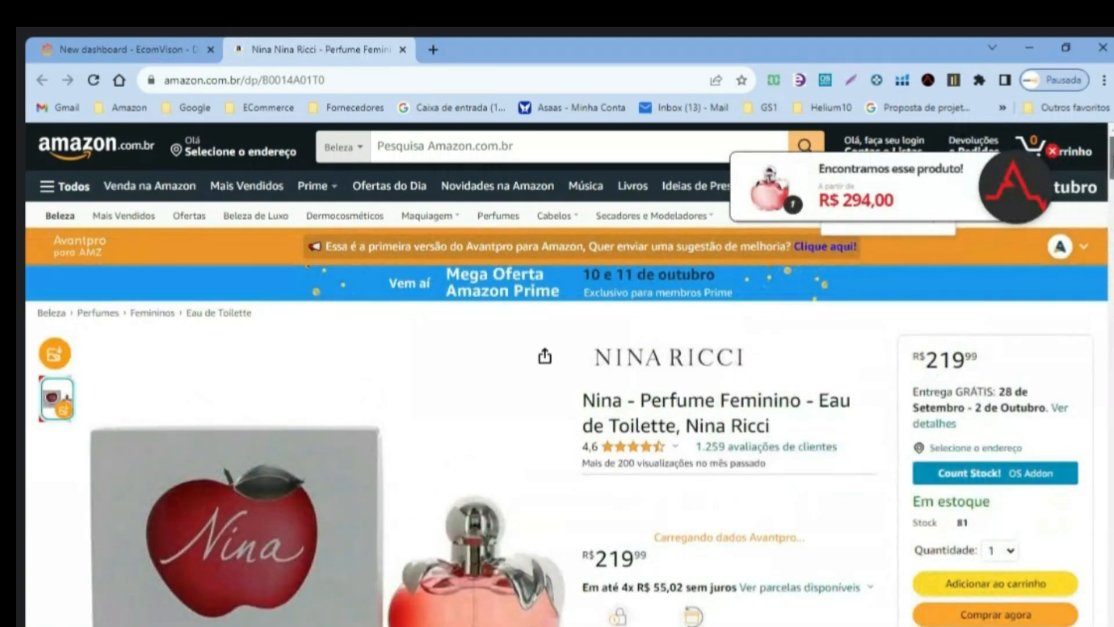
scroll(611, 417, down, 2)
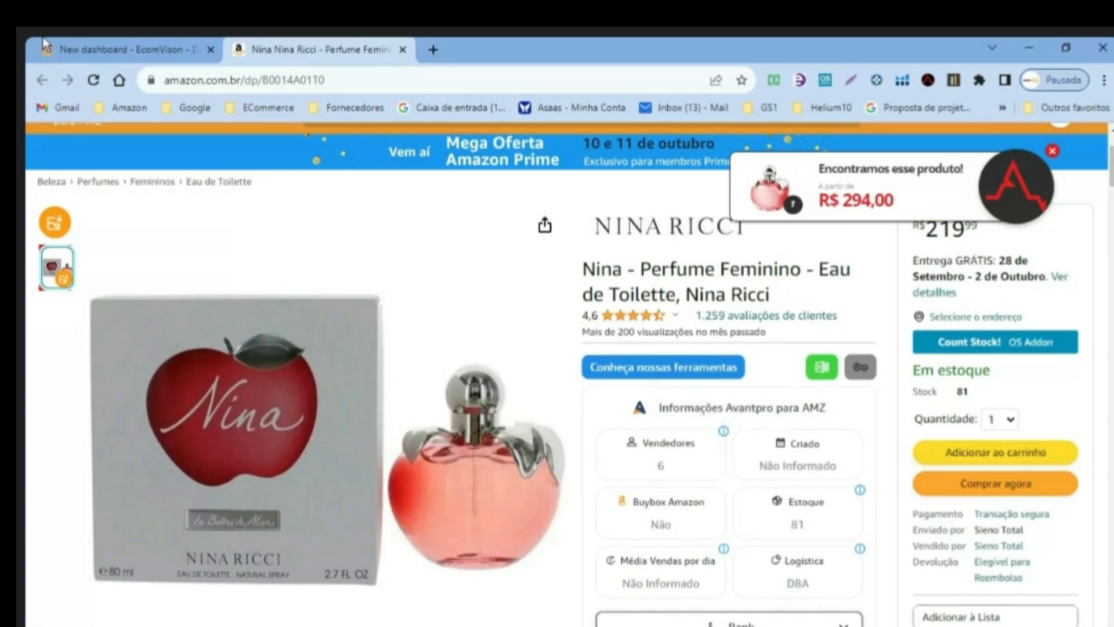
key(alt+Tab)
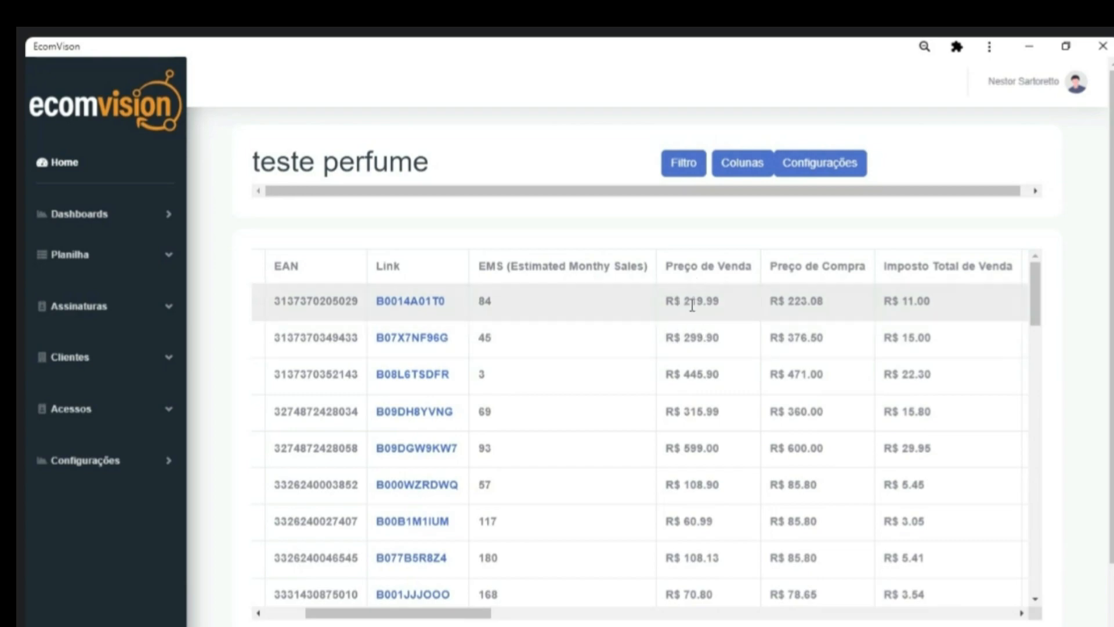
key(alt+Tab)
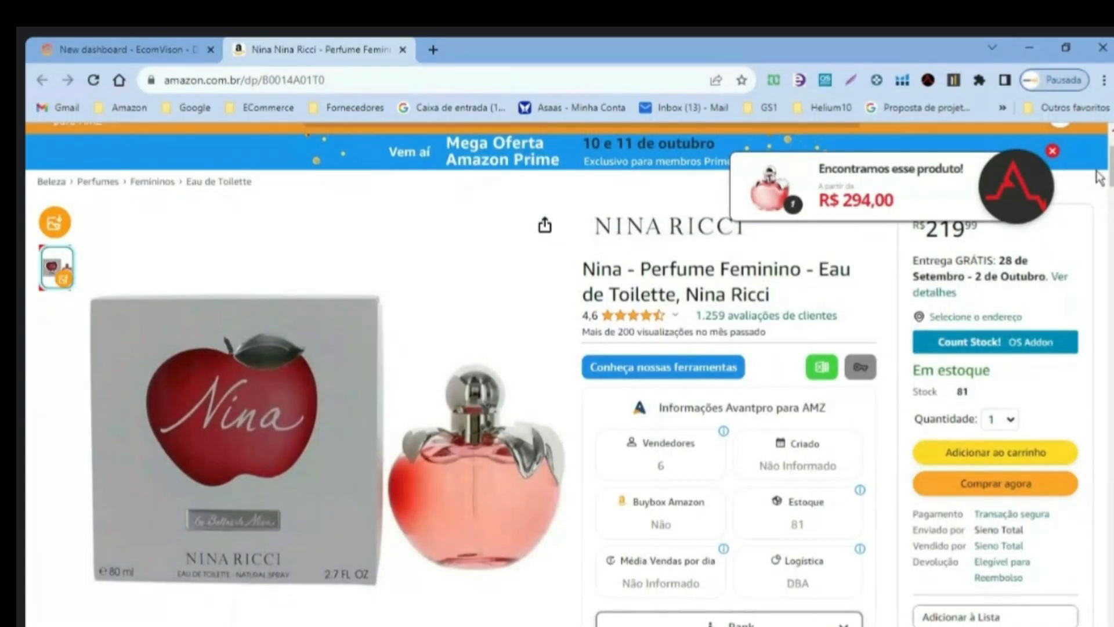
click(1053, 152)
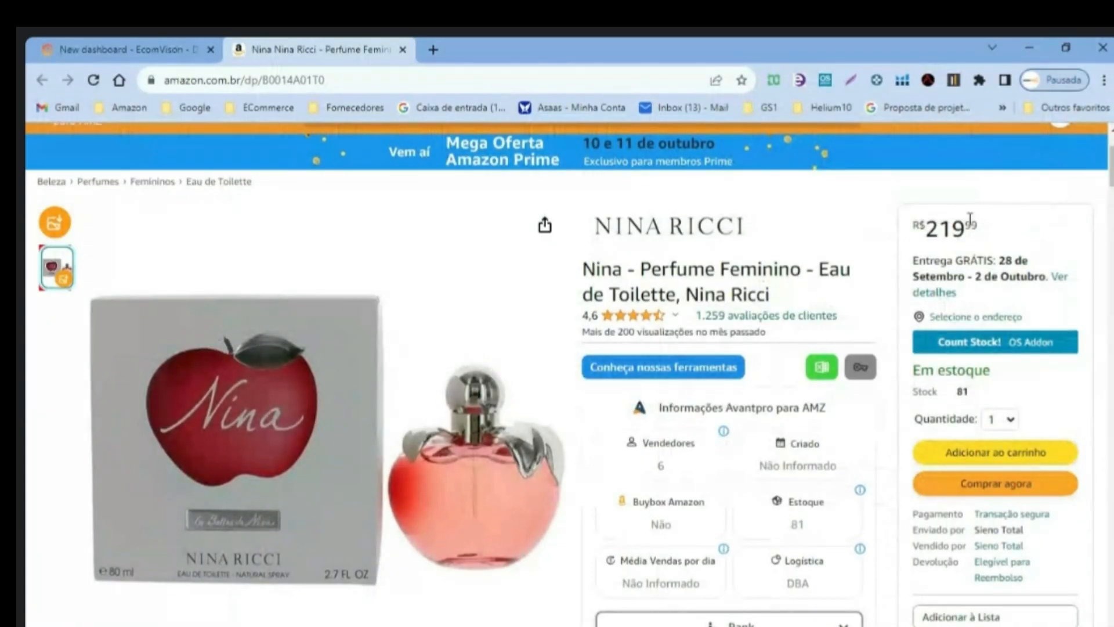
key(alt+Tab)
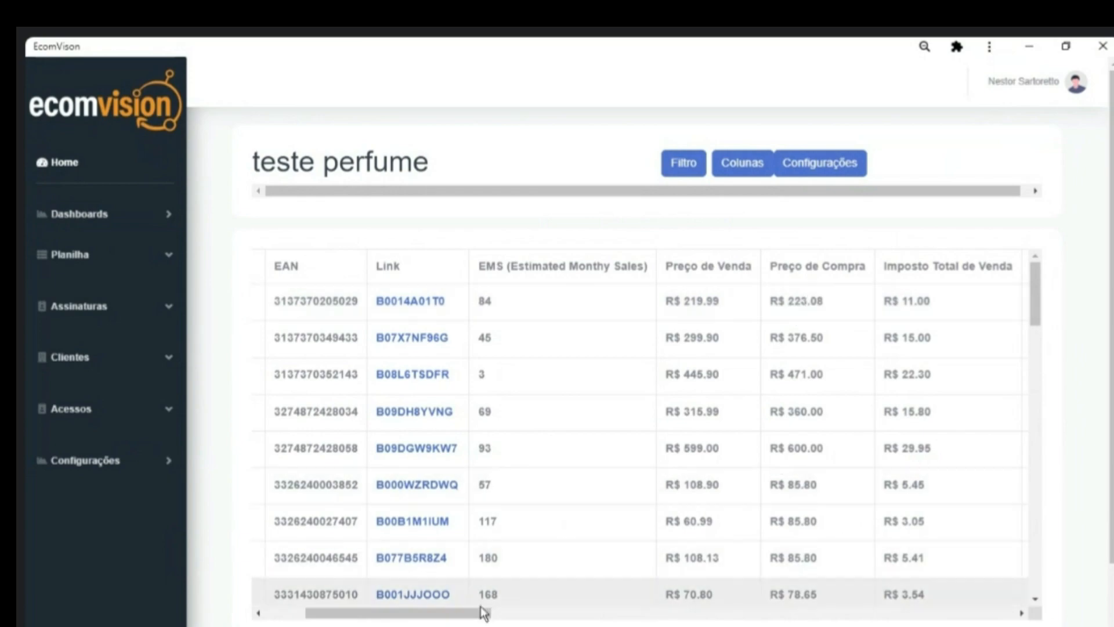
Examine the first product's sales tax, Amazon fee, FBA cost, profit, ROI and margin columns against its purchase price.
drag(478, 613, 546, 613)
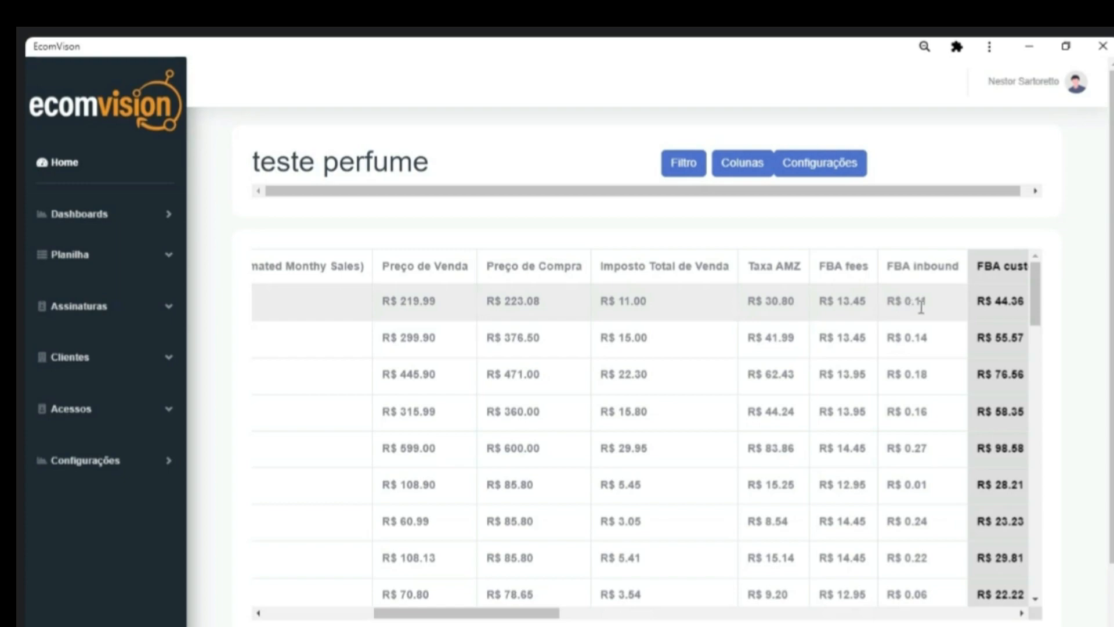
scroll(921, 308, right, 6)
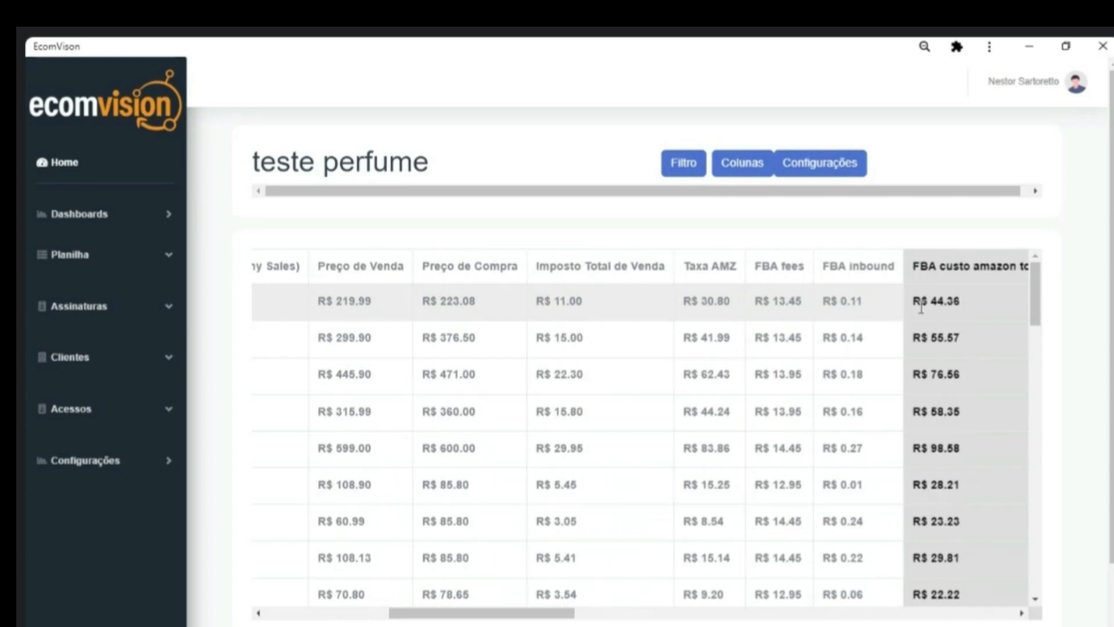
scroll(920, 308, right, 2)
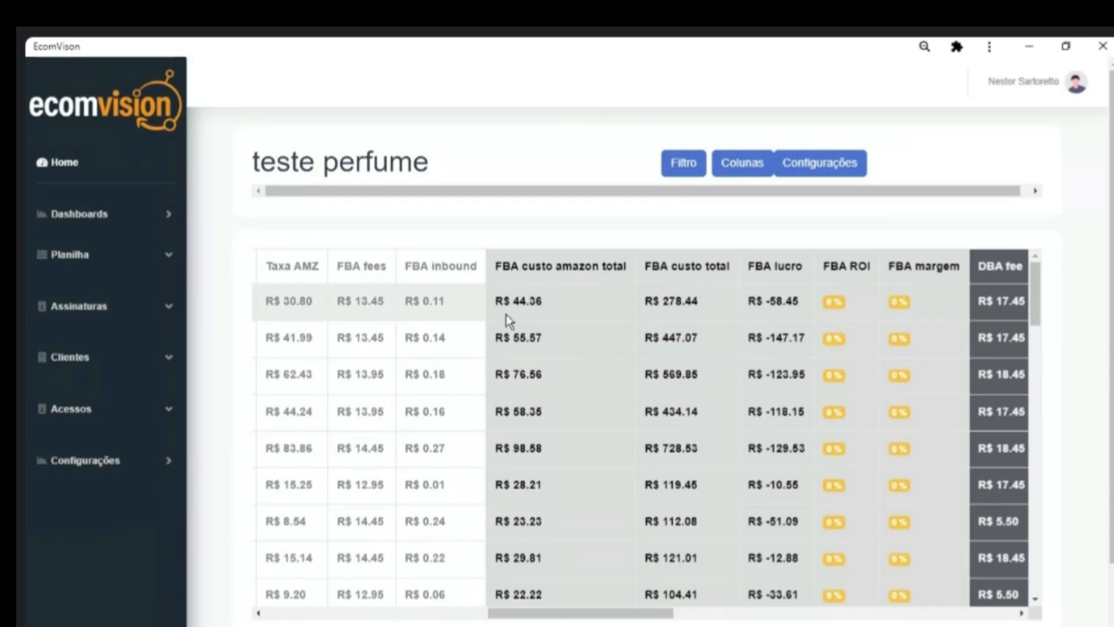
drag(551, 613, 459, 614)
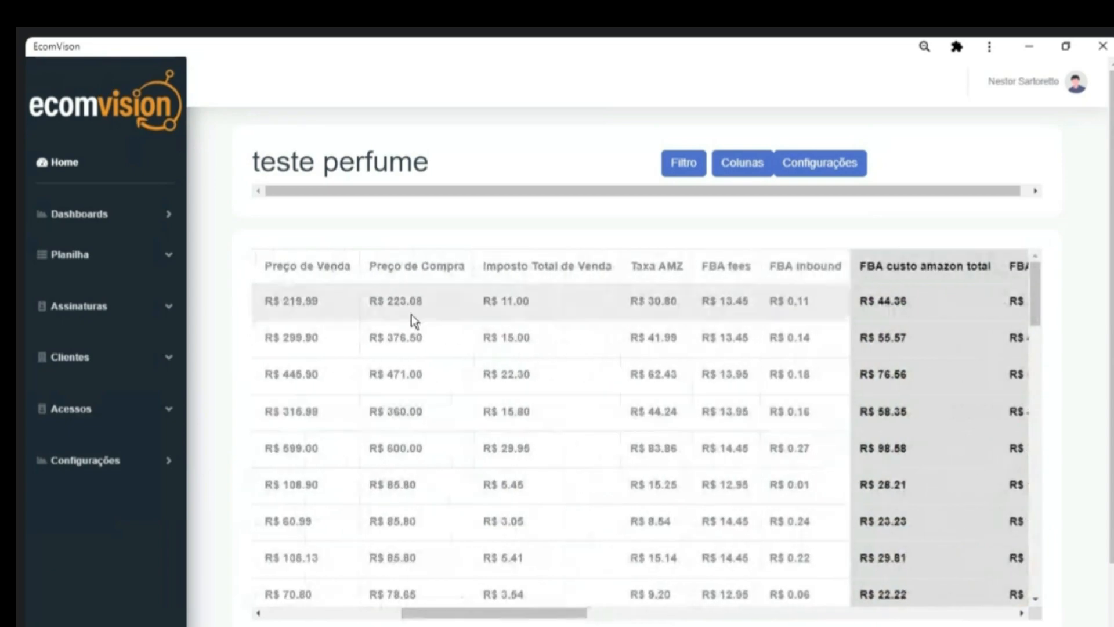
Examine the FBA and DBA cost, profit, ROI and margin columns across the products in the table.
drag(514, 613, 645, 614)
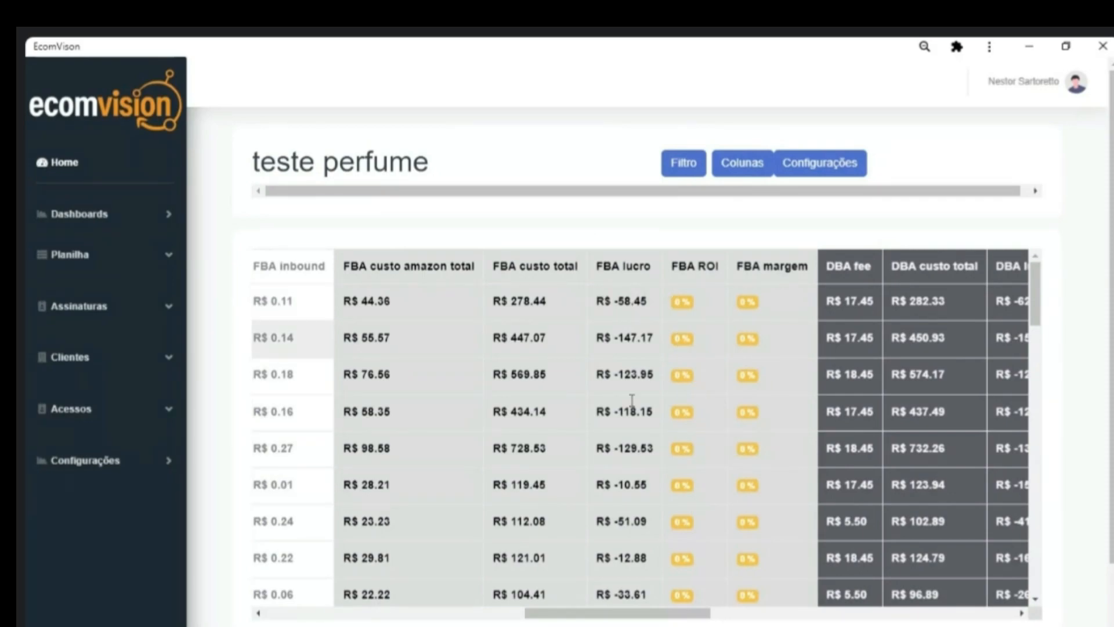
scroll(1043, 372, down, 6)
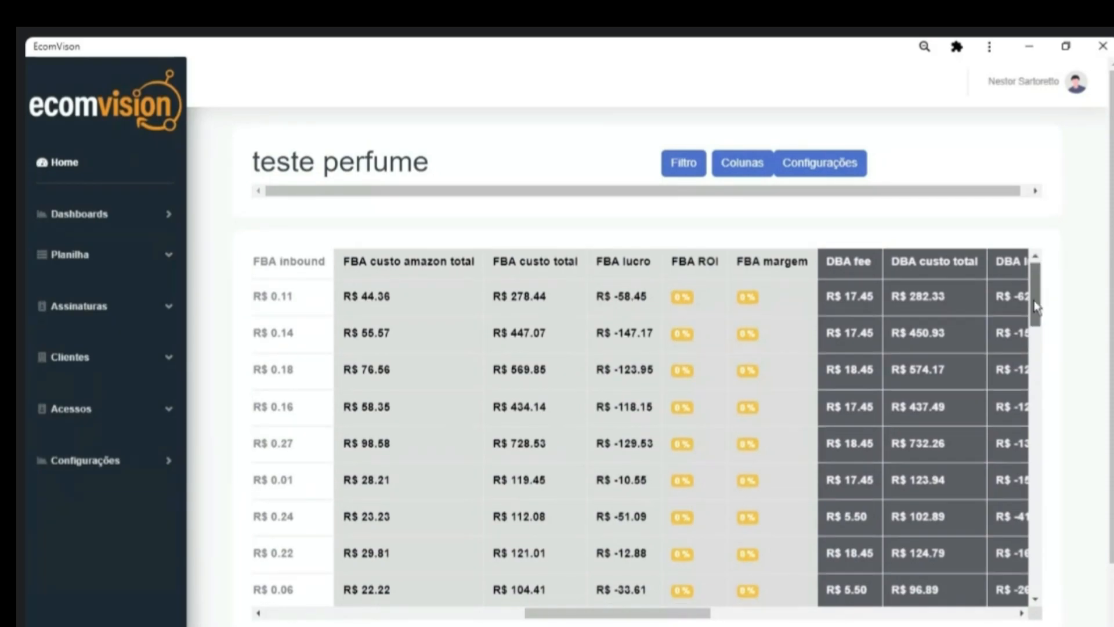
scroll(1042, 372, up, 1)
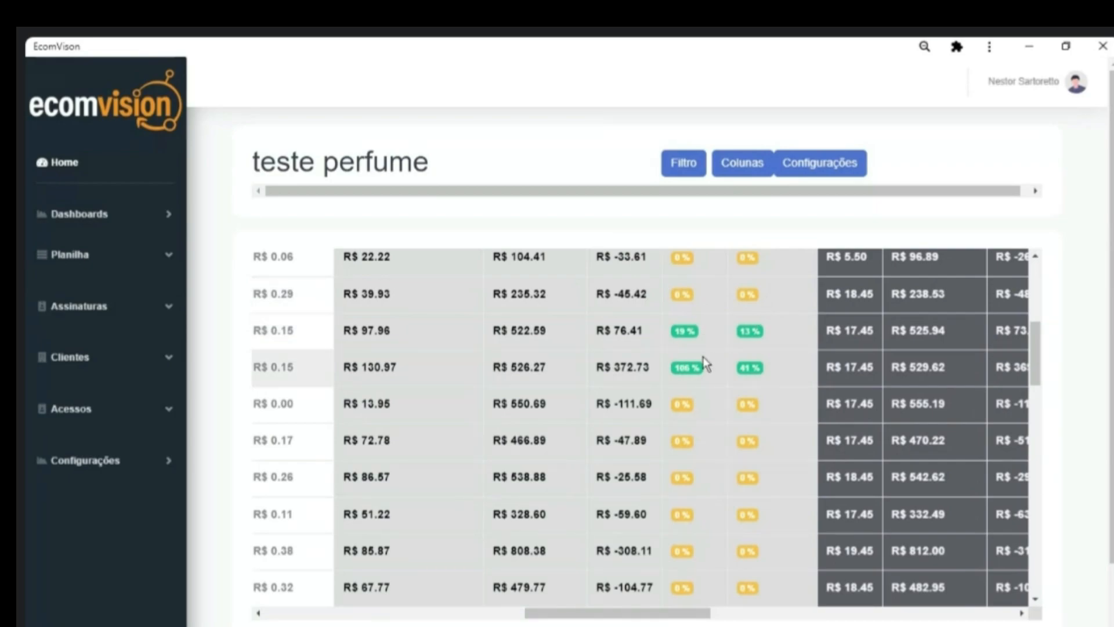
drag(1030, 352, 1047, 226)
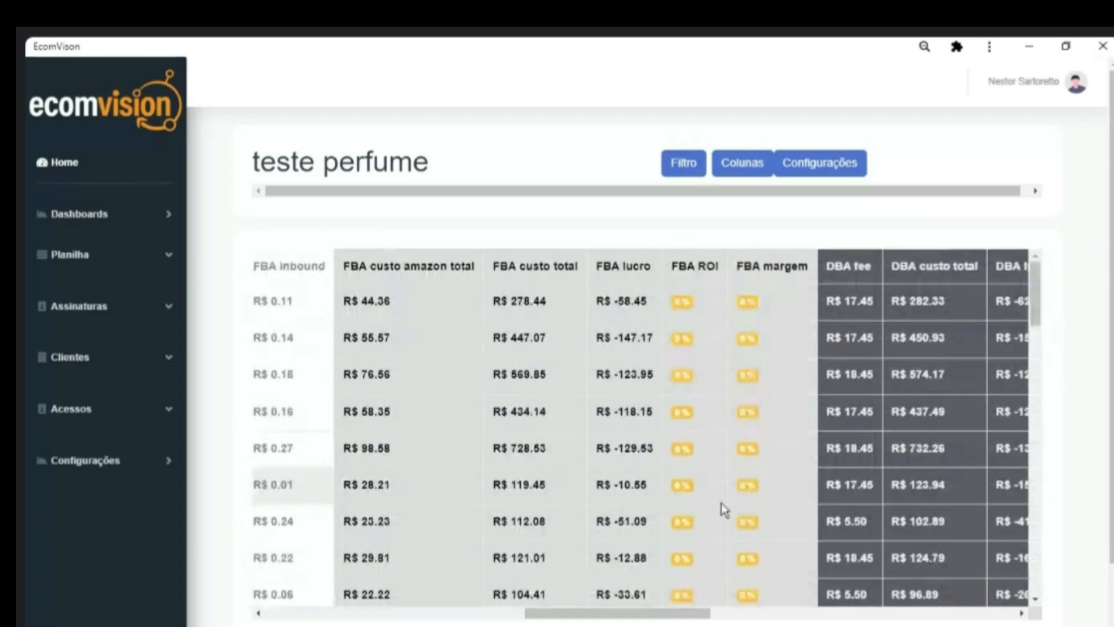
drag(679, 618, 775, 608)
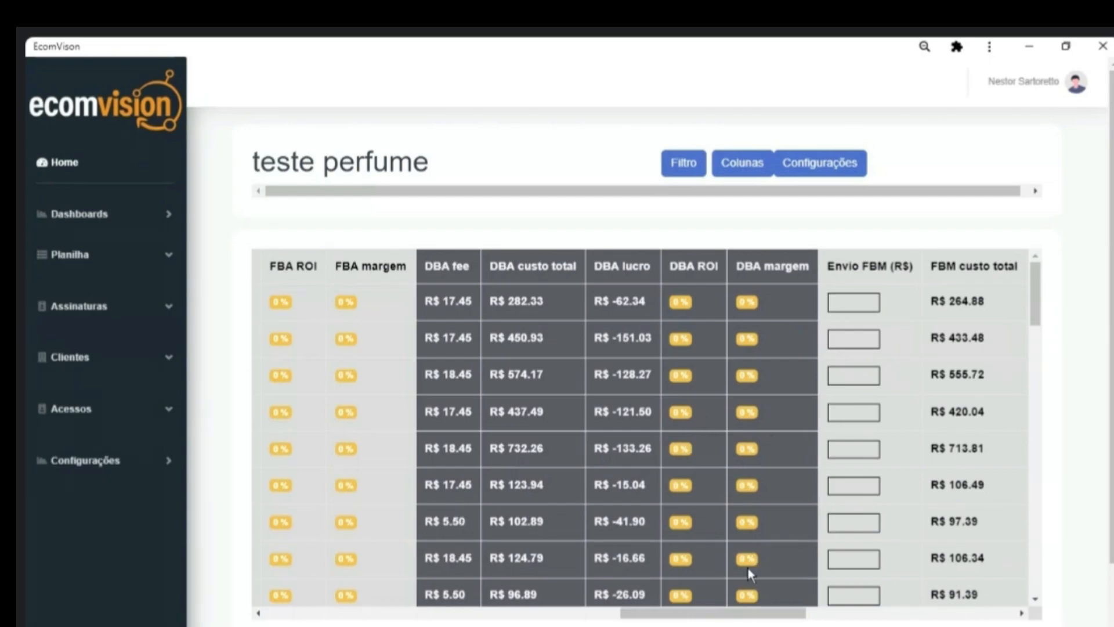
Enter an FBM shipping cost of 10 for the first and sixth products in the table.
drag(724, 613, 794, 615)
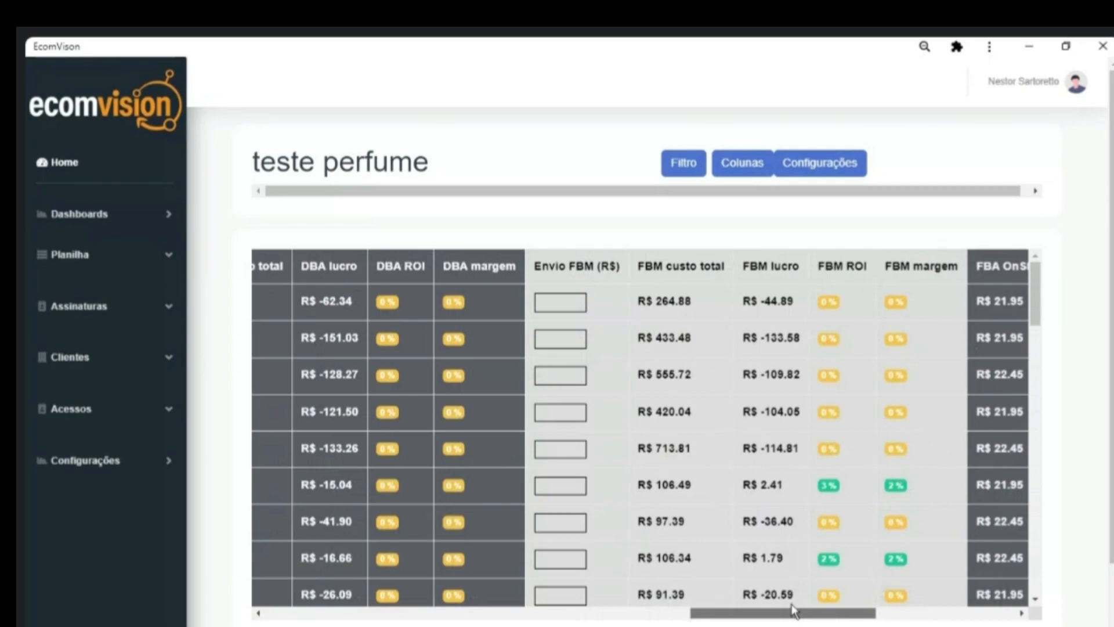
click(563, 301)
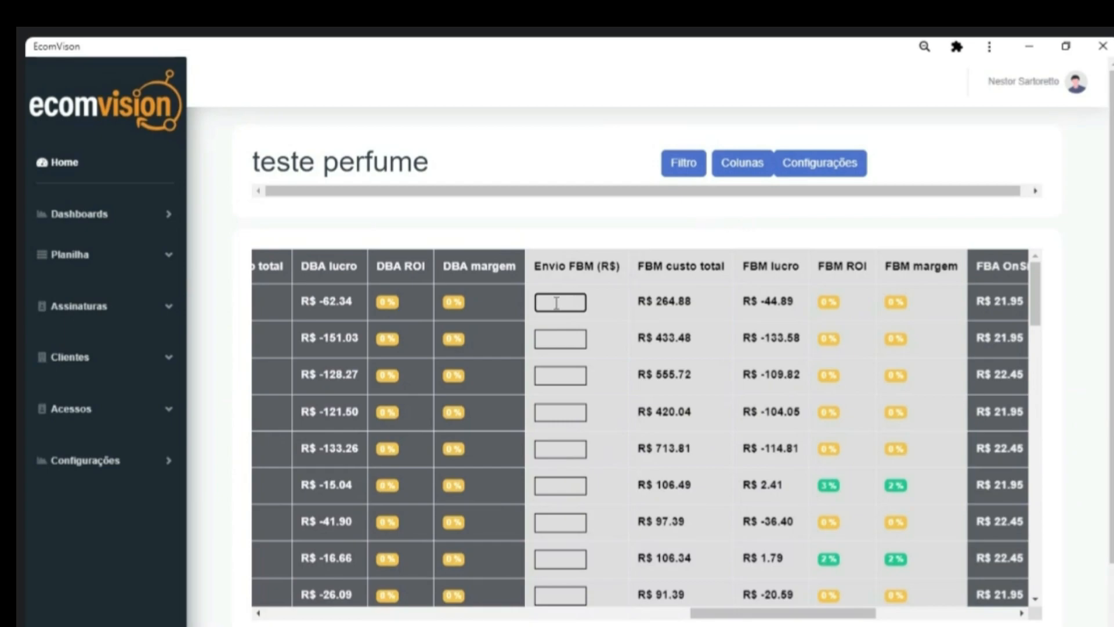
text(10)
click(700, 306)
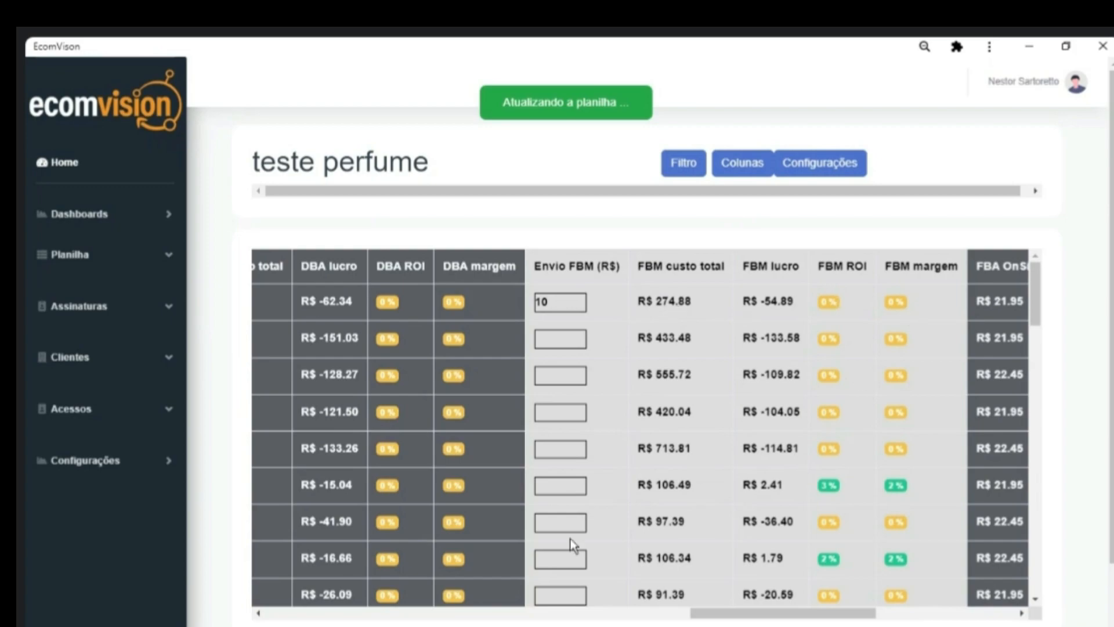
click(566, 487)
text(10)
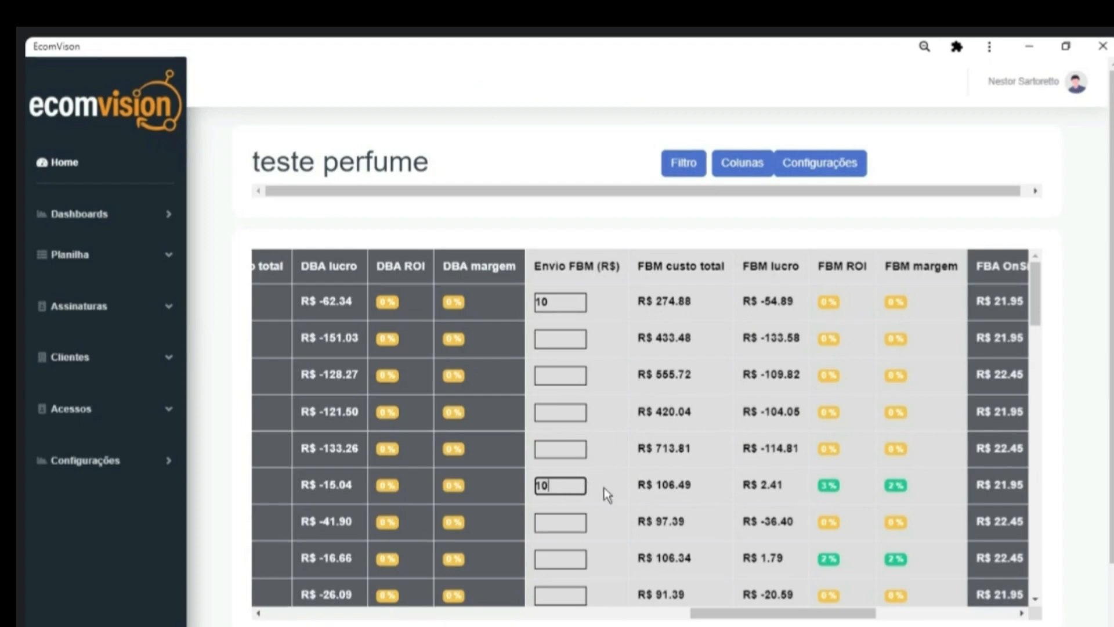
click(604, 488)
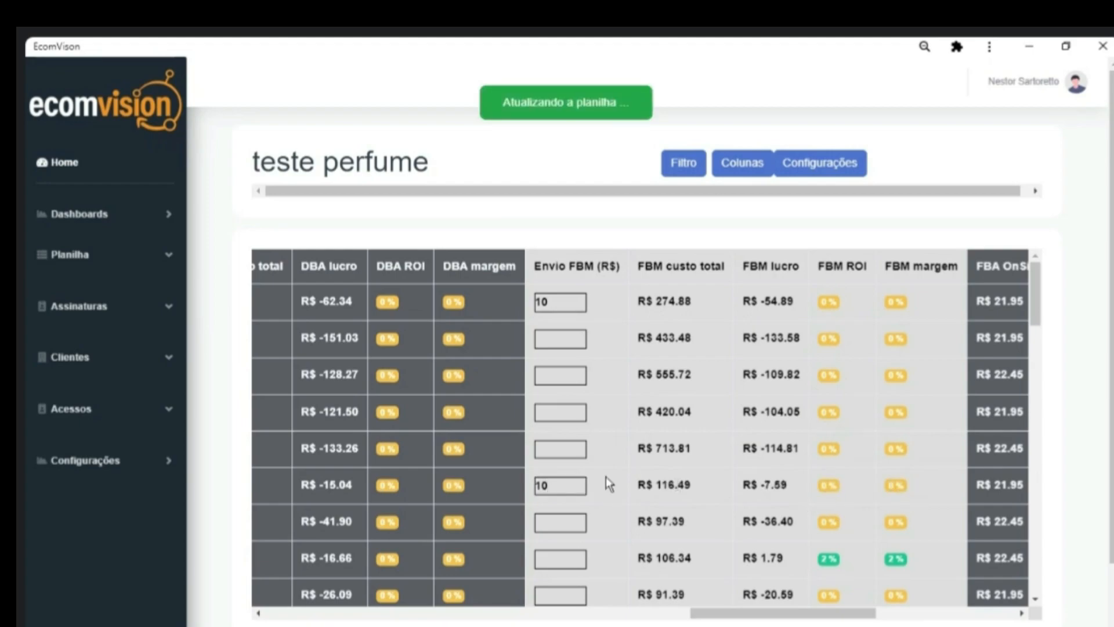
Clear the FBM shipping costs entered for the sixth and first products.
click(569, 485)
key(BackSpace)
key(BackSpace)
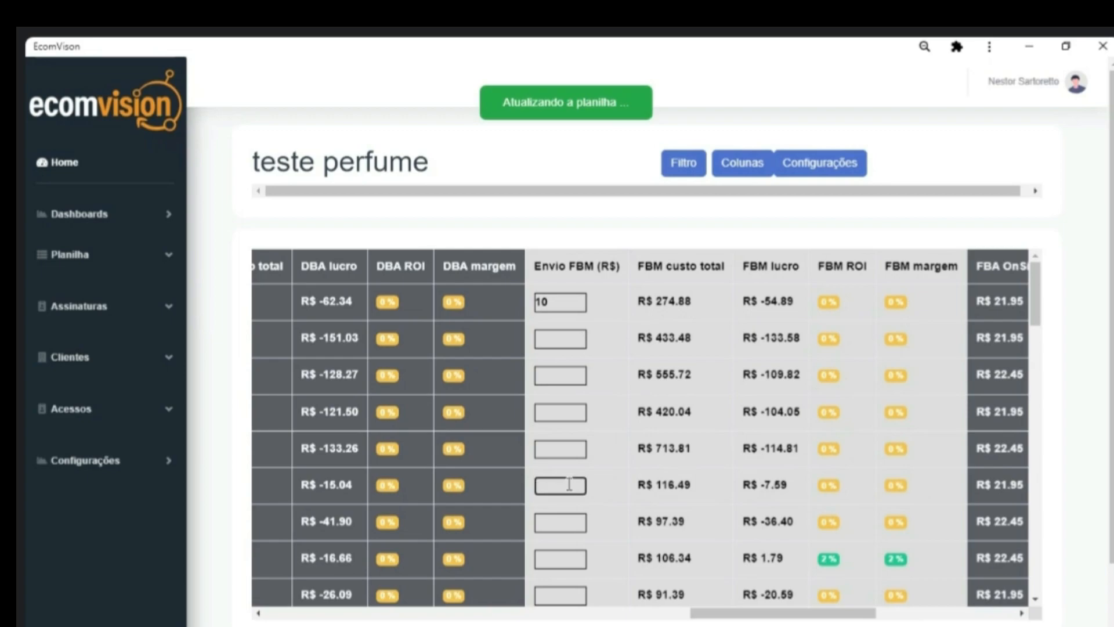
click(577, 303)
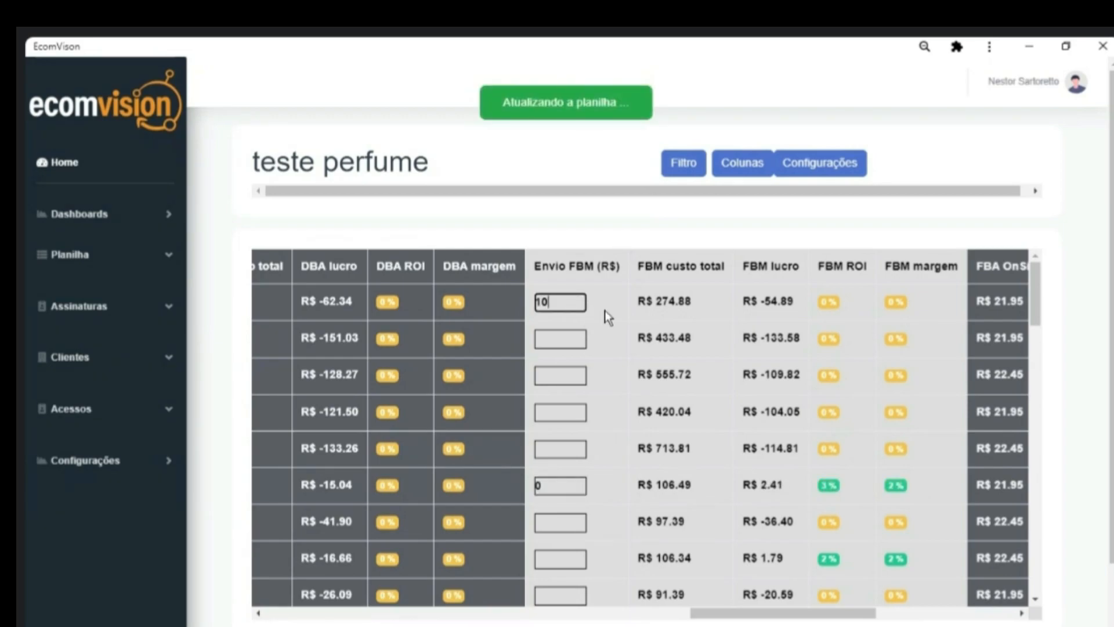
key(BackSpace)
key(BackSpace)
click(564, 486)
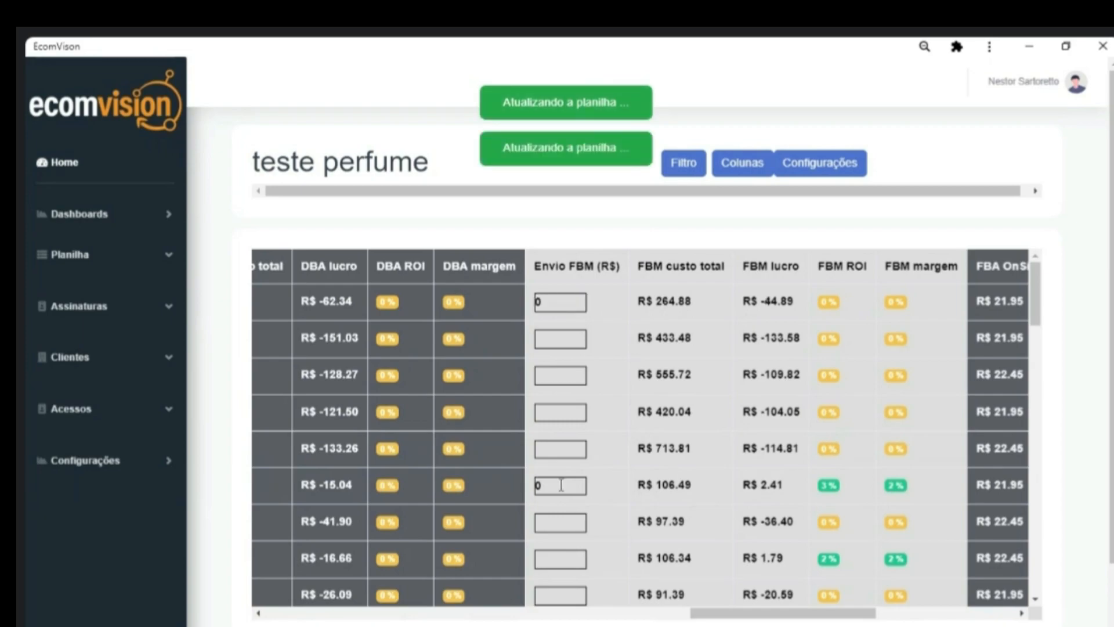
key(BackSpace)
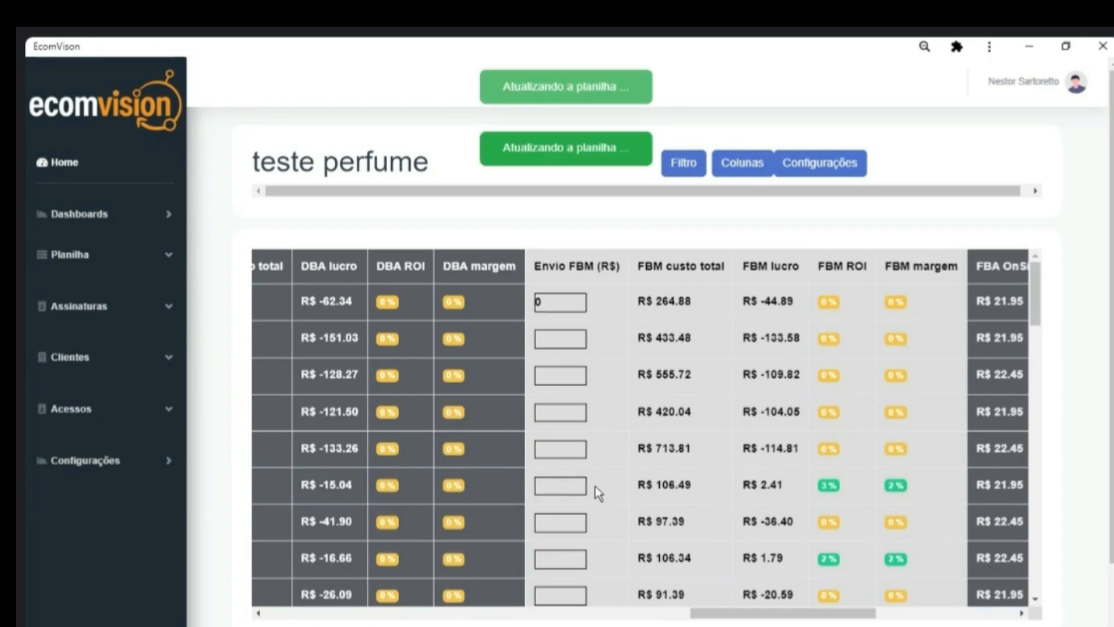
Filter the table to products with an FBA ROI greater (Maior) than 10 and save the filter.
drag(723, 613, 854, 593)
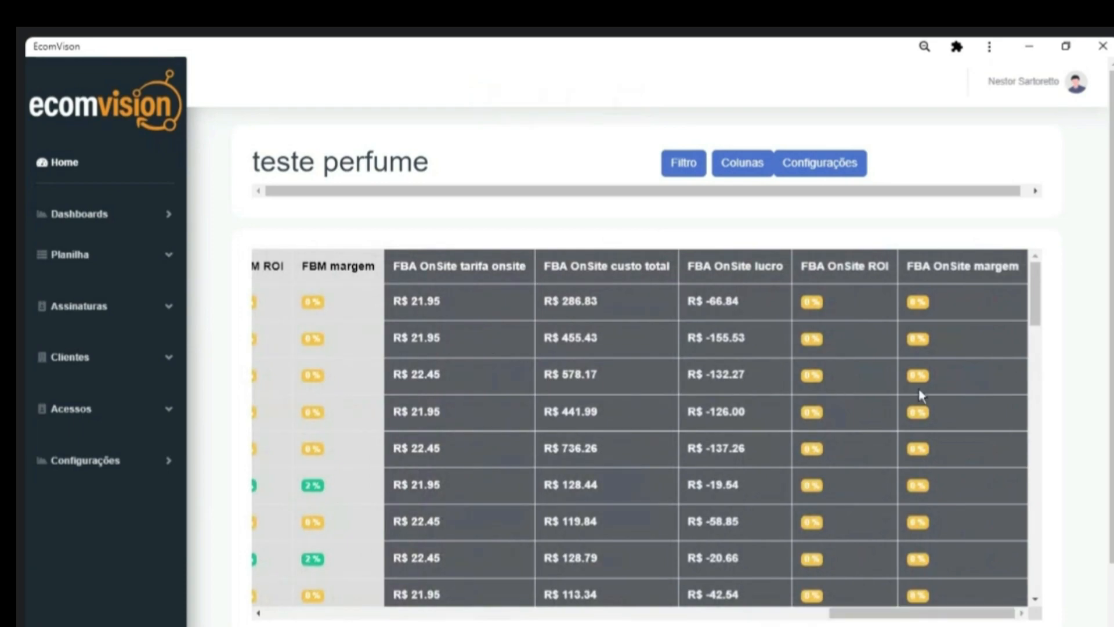
click(686, 169)
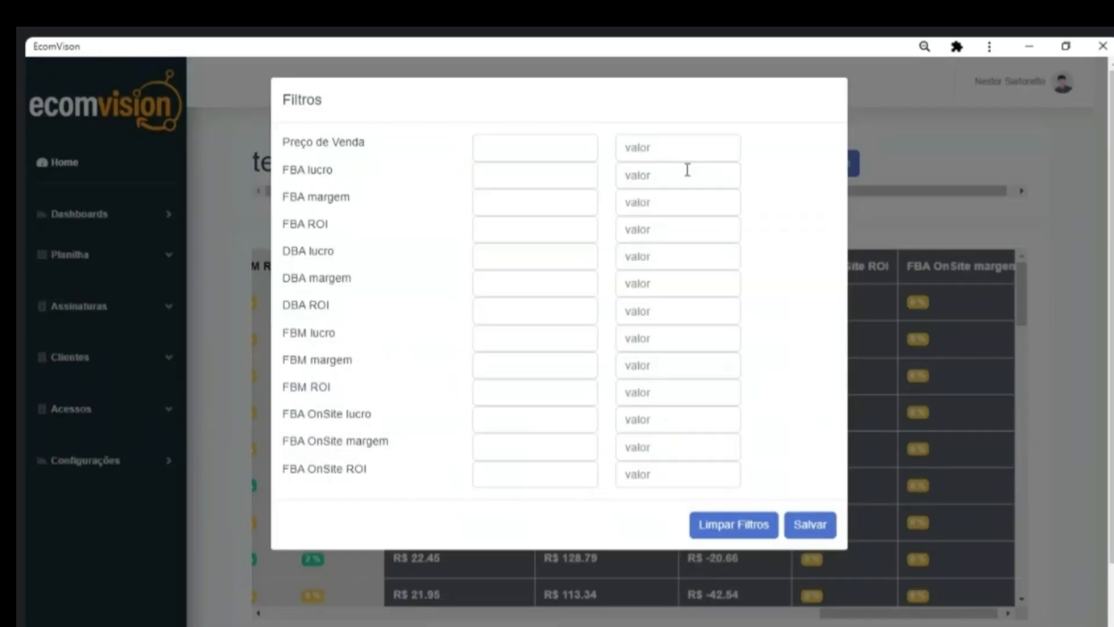
click(535, 227)
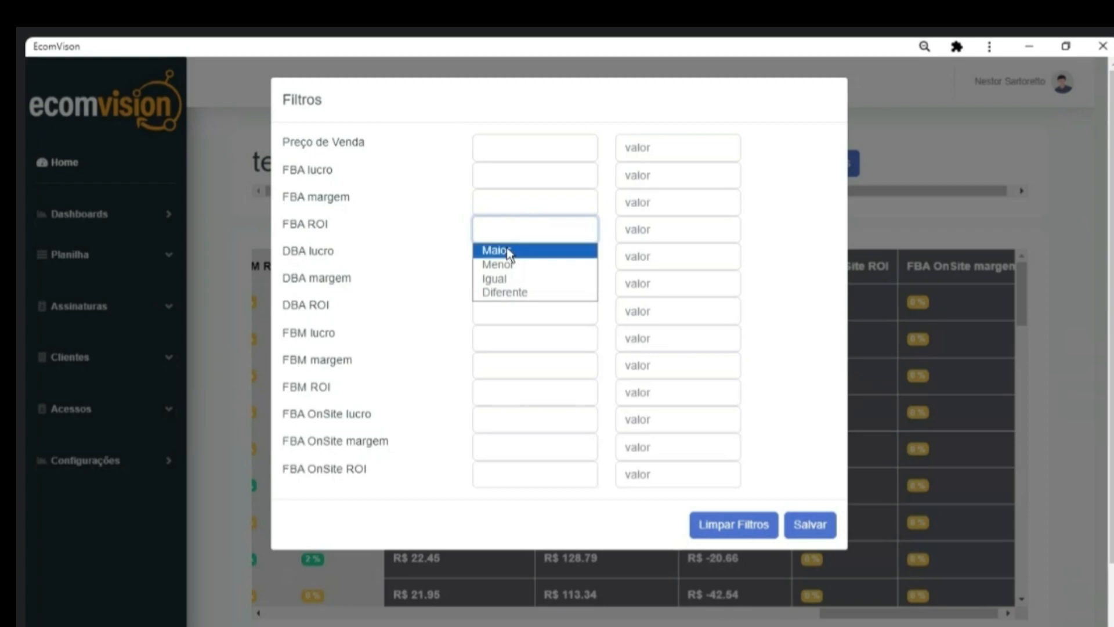
click(518, 247)
click(656, 232)
text(10)
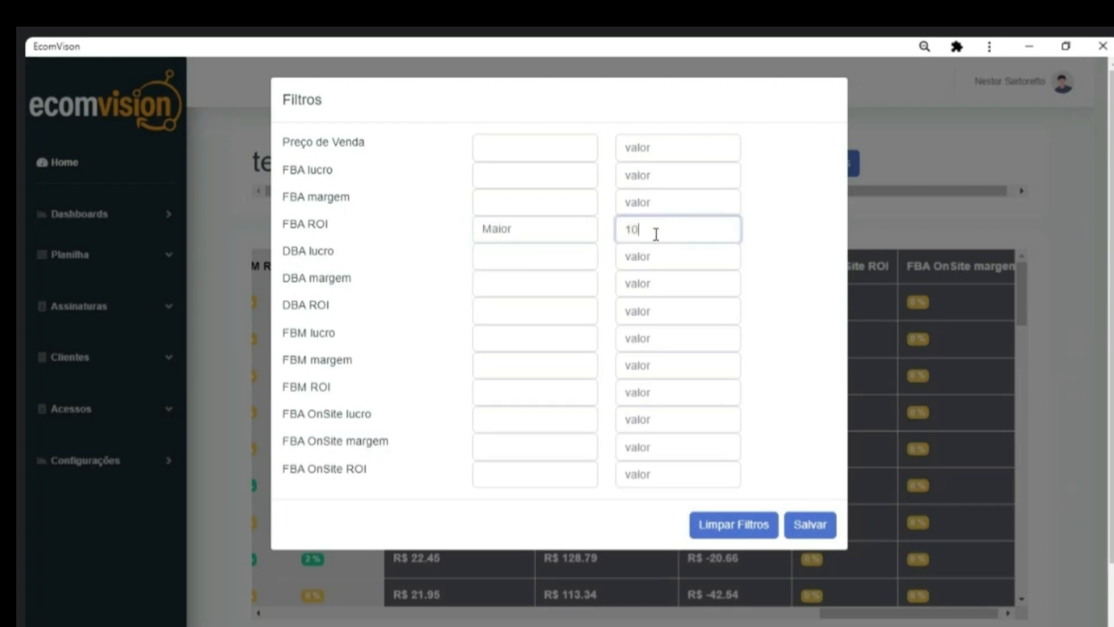
click(823, 530)
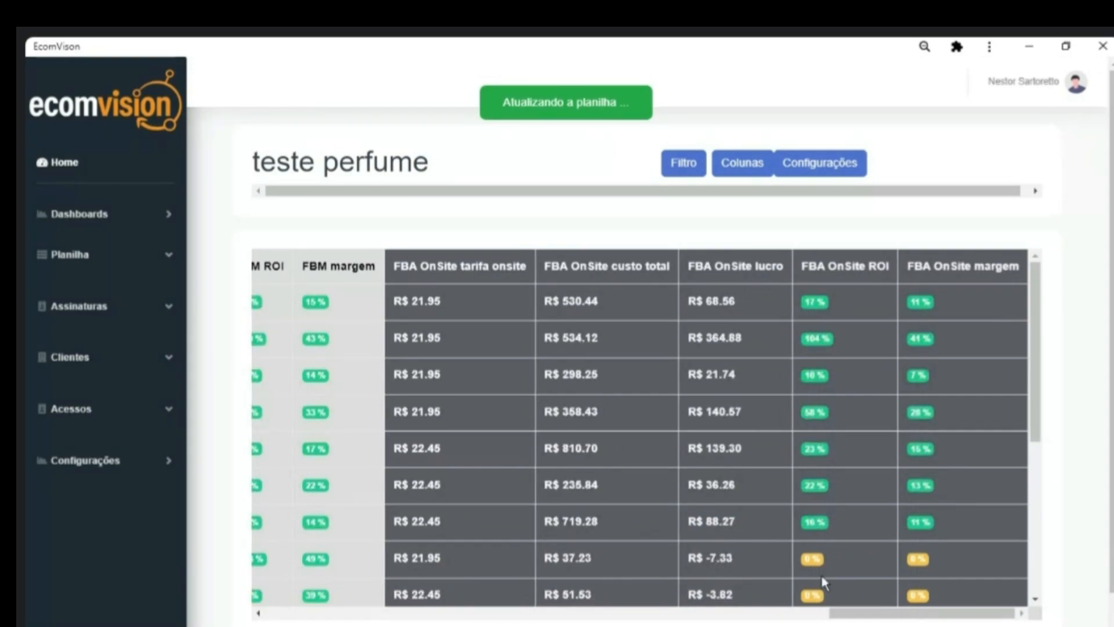
Examine the filtered products' FBA and DBA profit, ROI and margin, and check which columns can be displayed.
drag(922, 614, 650, 613)
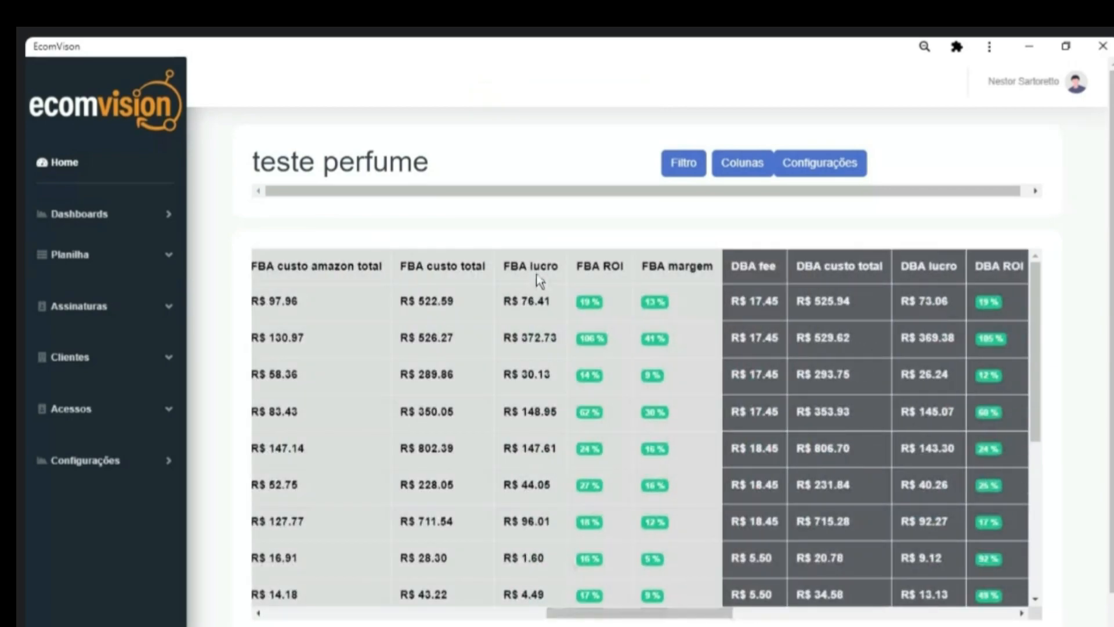
drag(1039, 366, 1054, 334)
drag(628, 617, 721, 617)
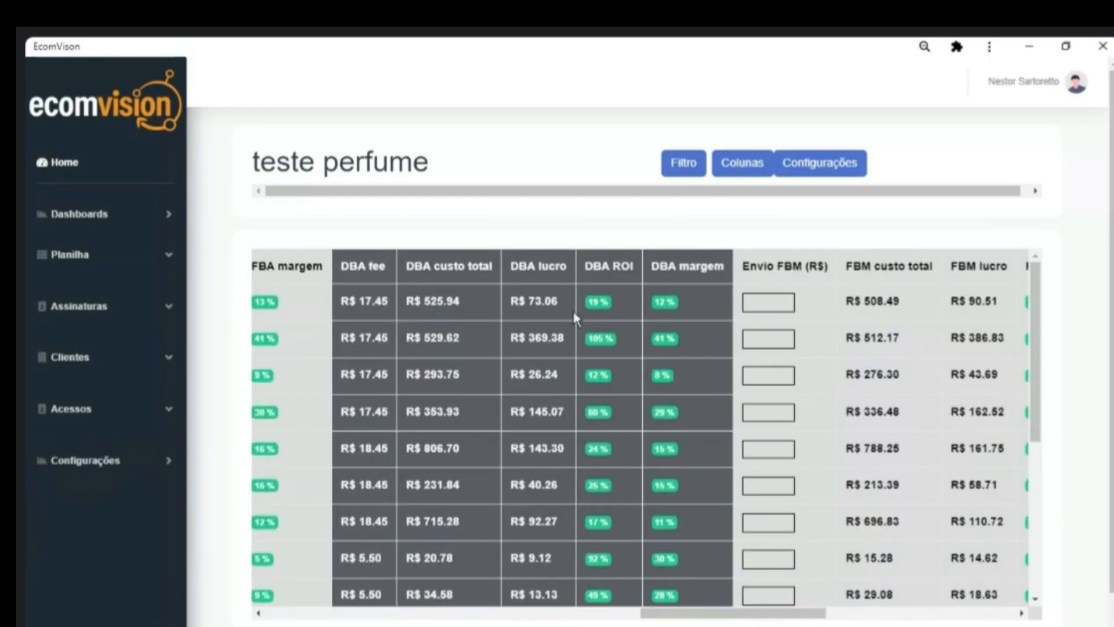
click(746, 172)
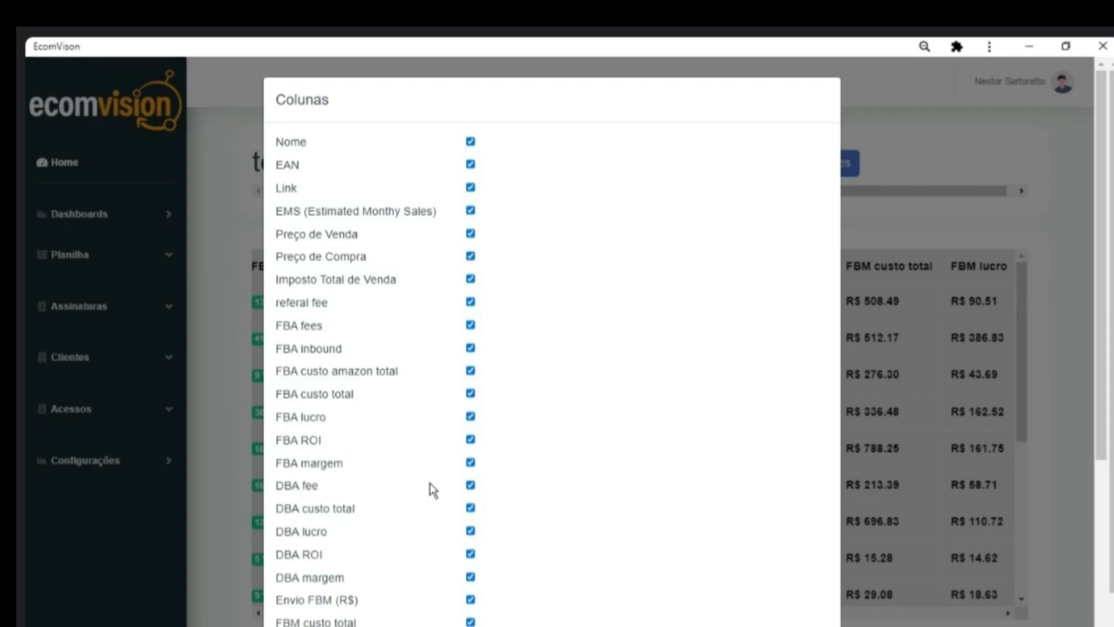
click(869, 85)
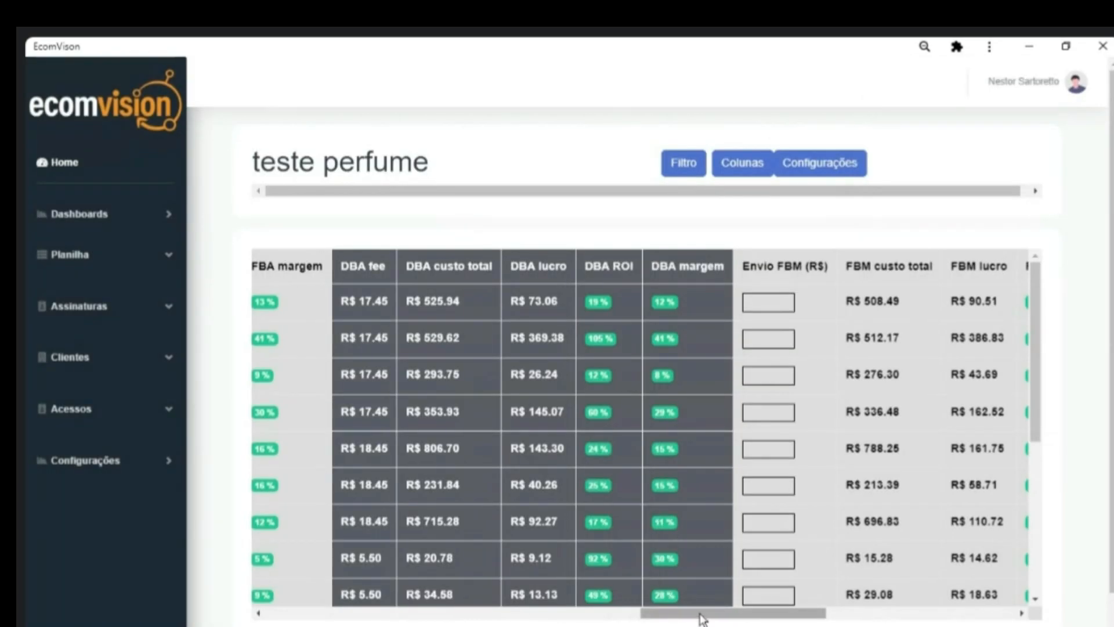
Compare profit, ROI and margin across the FBA, DBA, FBM and FBA OnSite columns, and view the last filtered products.
drag(696, 620, 645, 618)
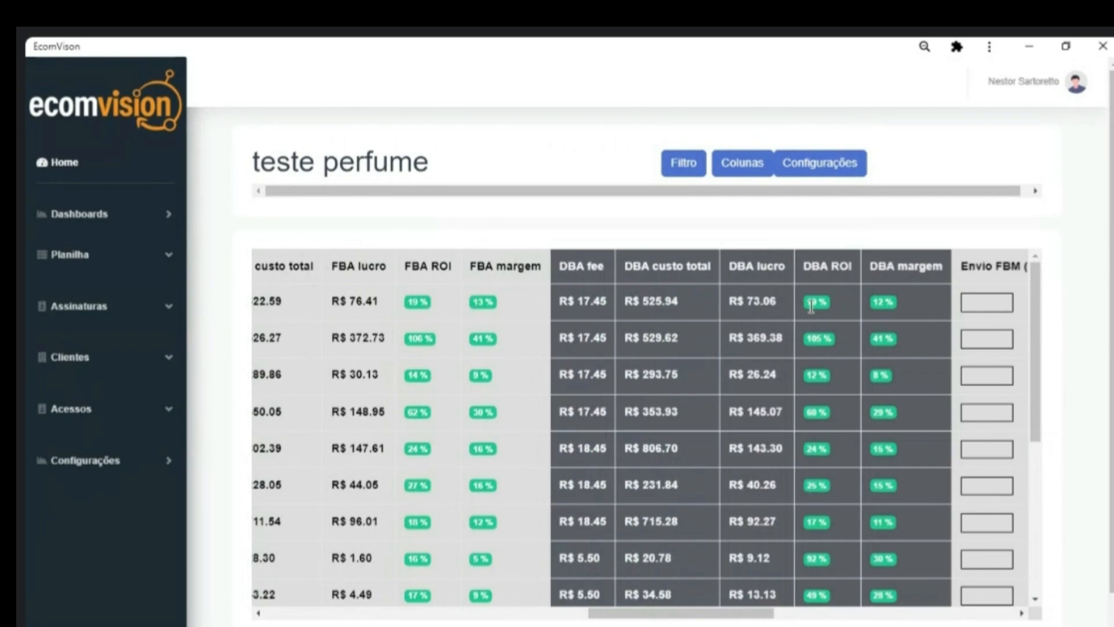
drag(753, 619, 853, 600)
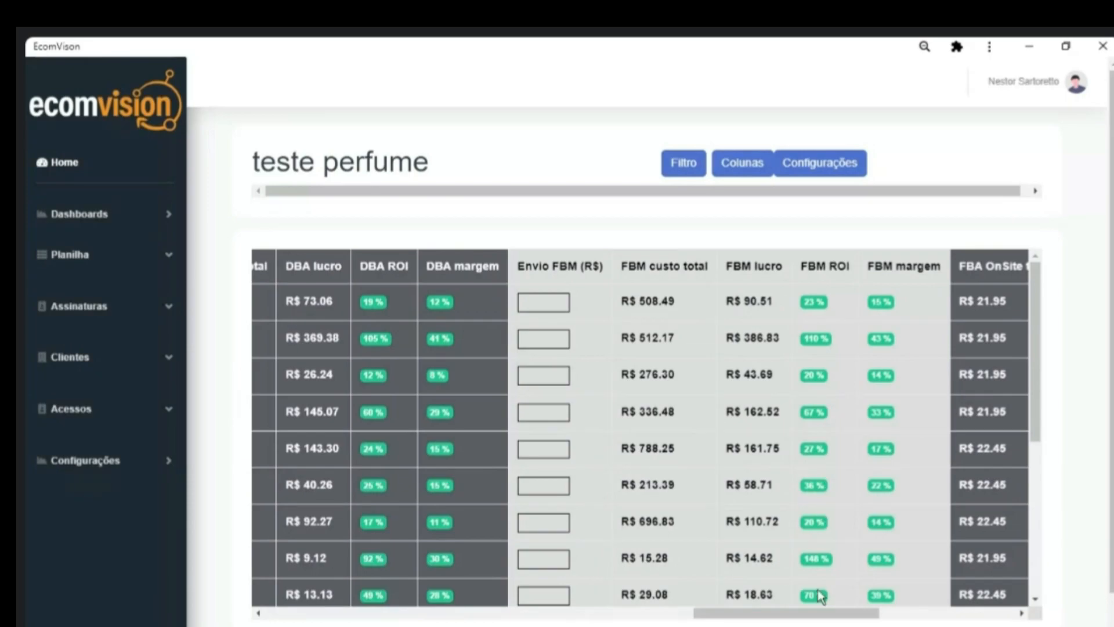
drag(819, 620, 975, 598)
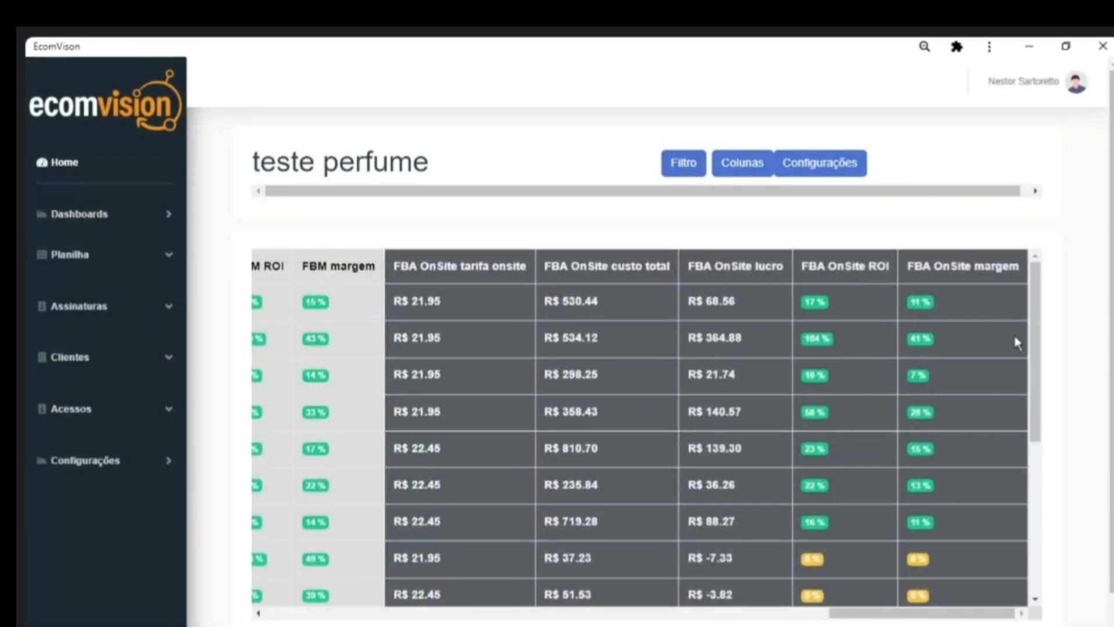
drag(1039, 368, 1055, 557)
drag(982, 609, 417, 613)
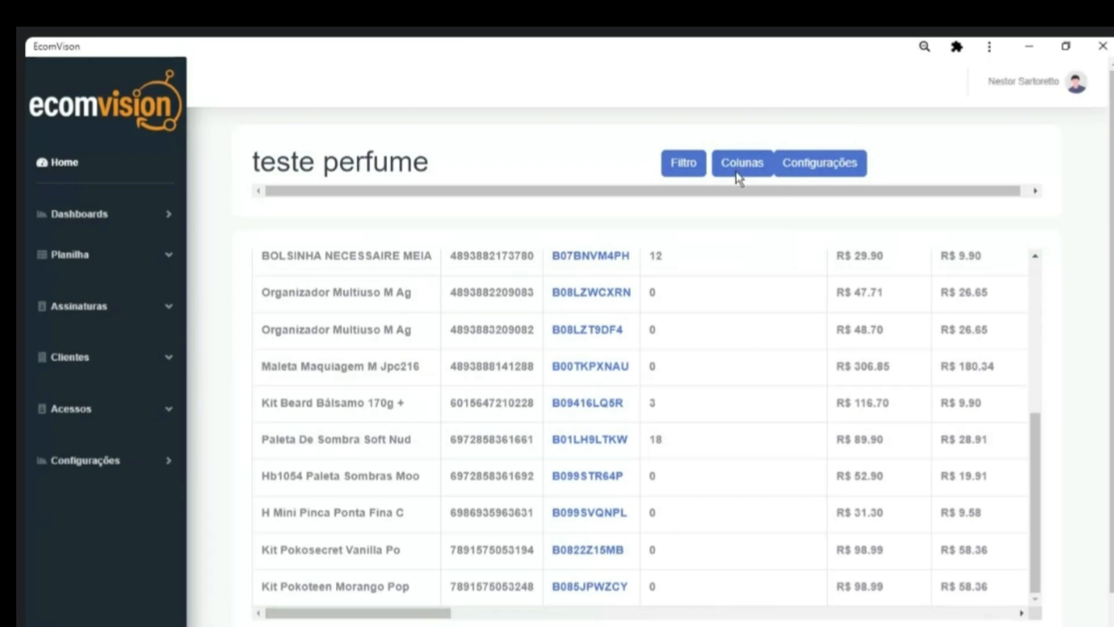
Check the sheet's sales tax and PREP settings without saving, and review the FBA cost and profit columns.
click(804, 168)
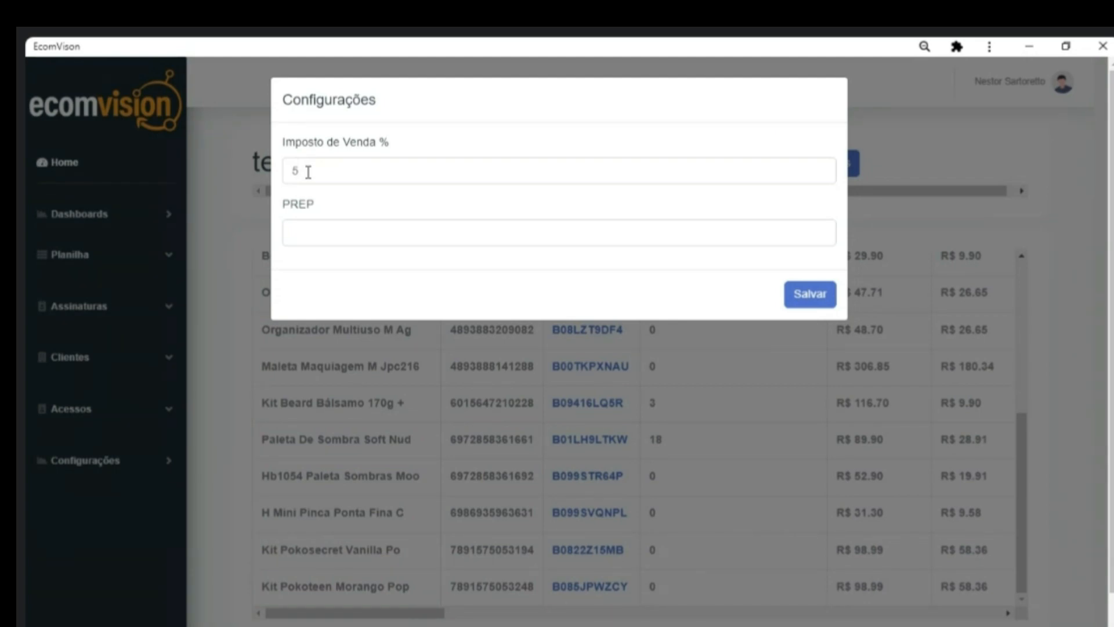
click(359, 229)
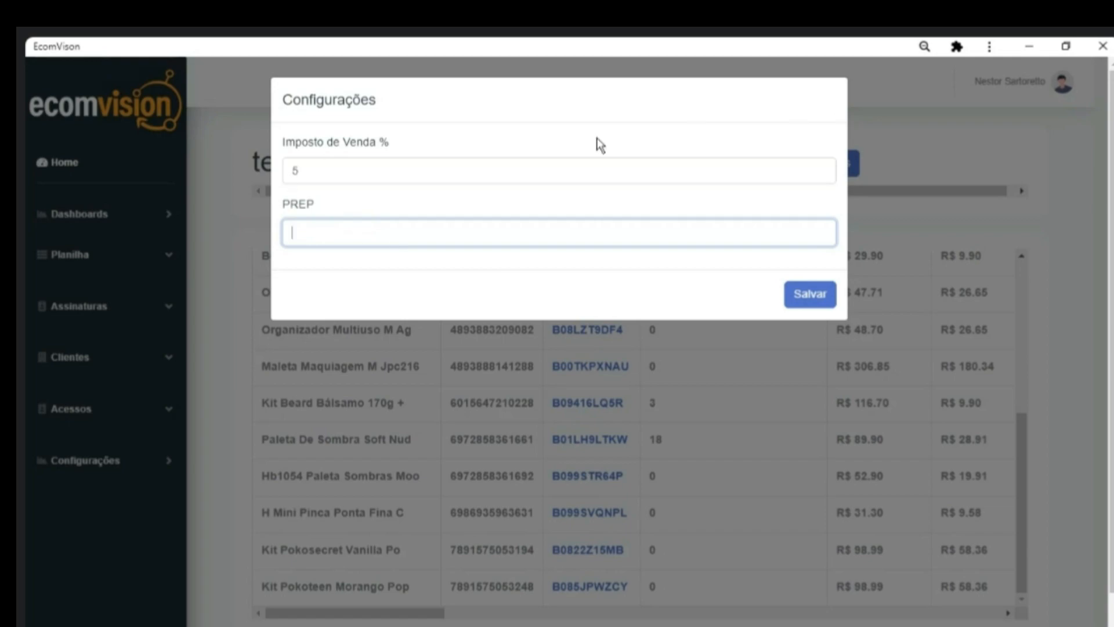
click(882, 73)
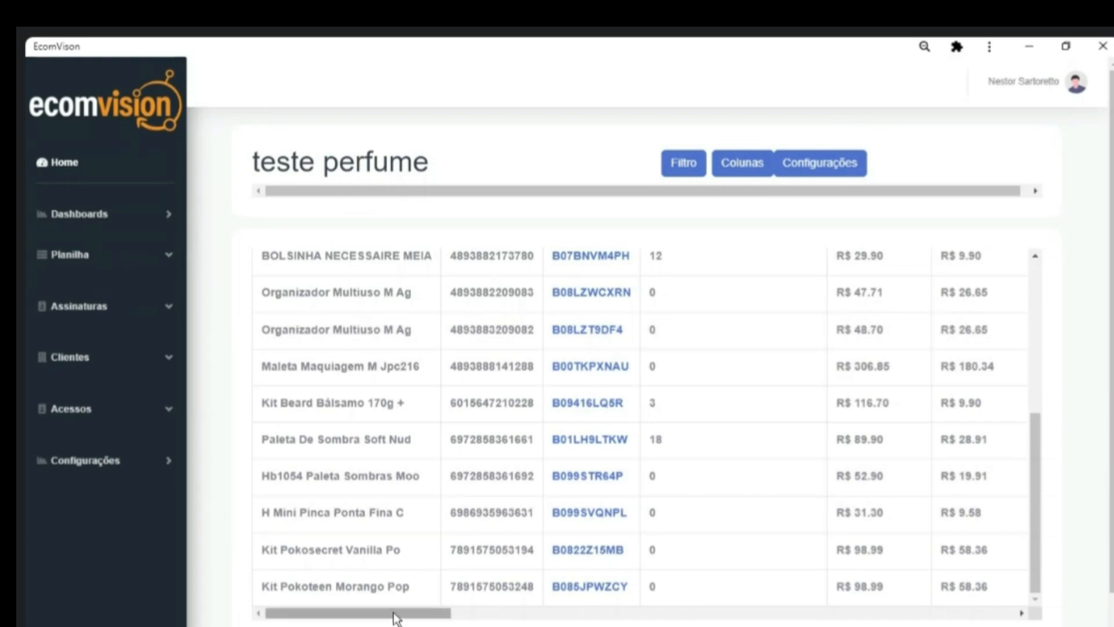
drag(378, 612, 635, 589)
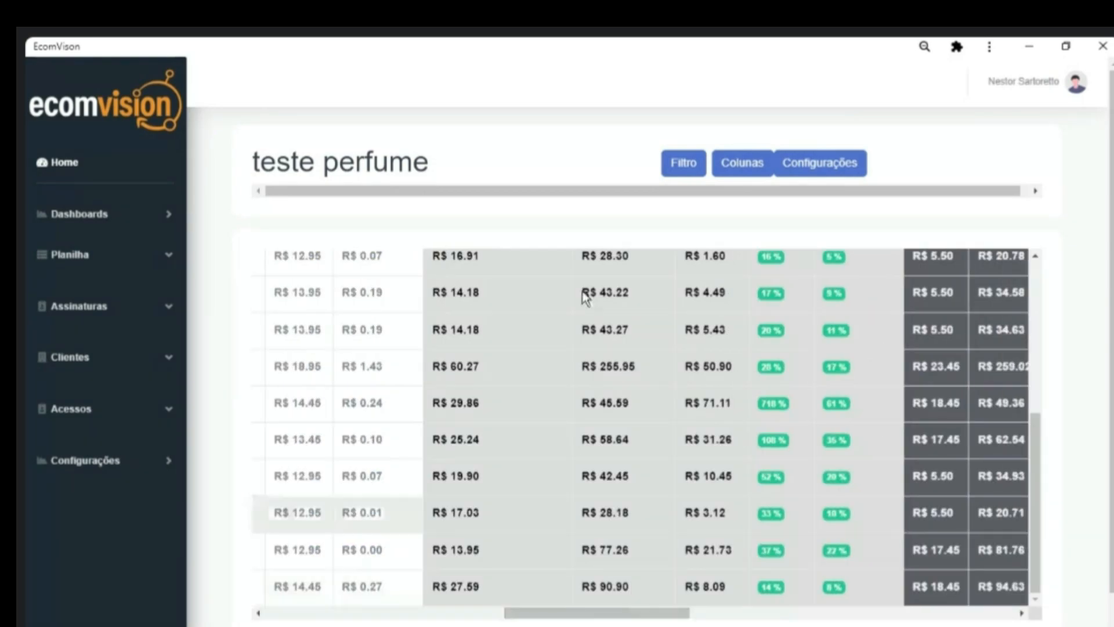
scroll(1026, 359, up, 5)
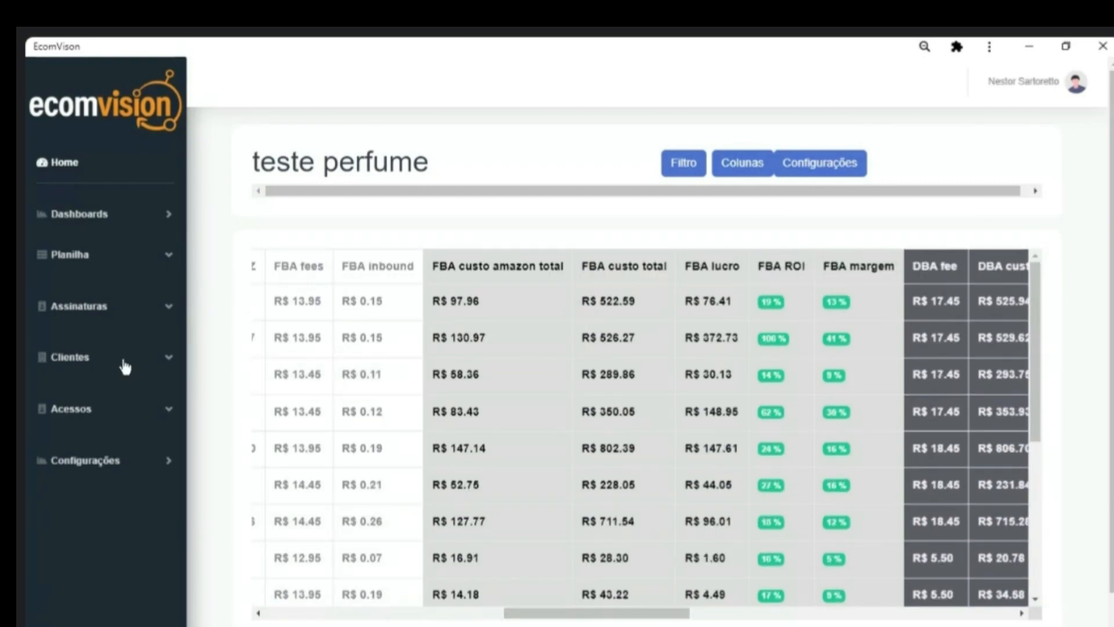
Return to the spreadsheet list and open the results of processed spreadsheet 198, "Teste Fast".
click(68, 264)
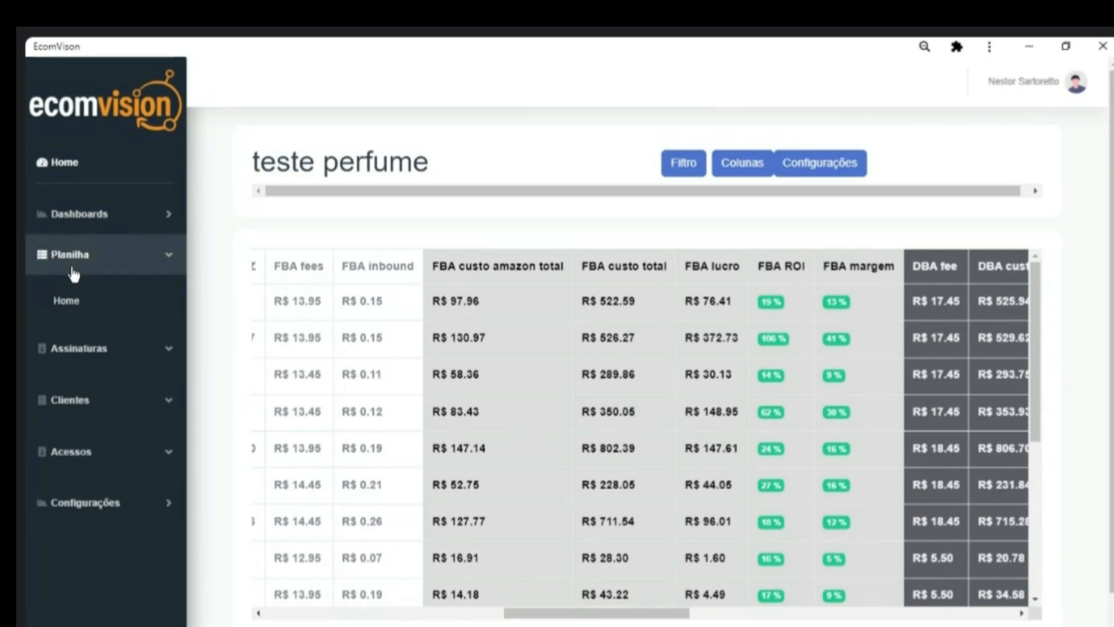
click(68, 308)
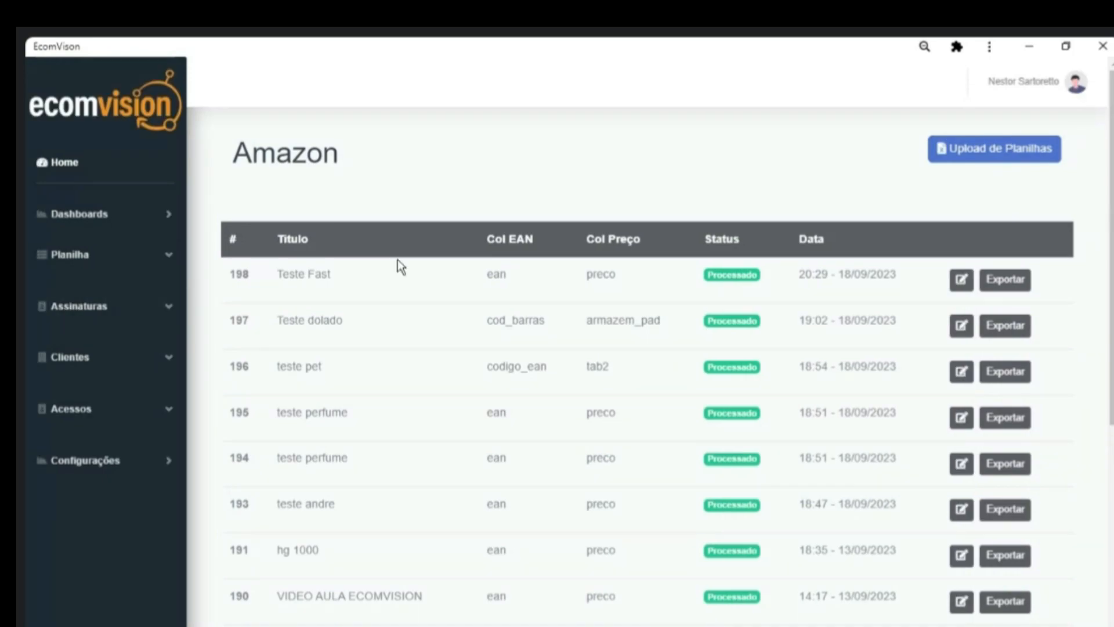
click(962, 281)
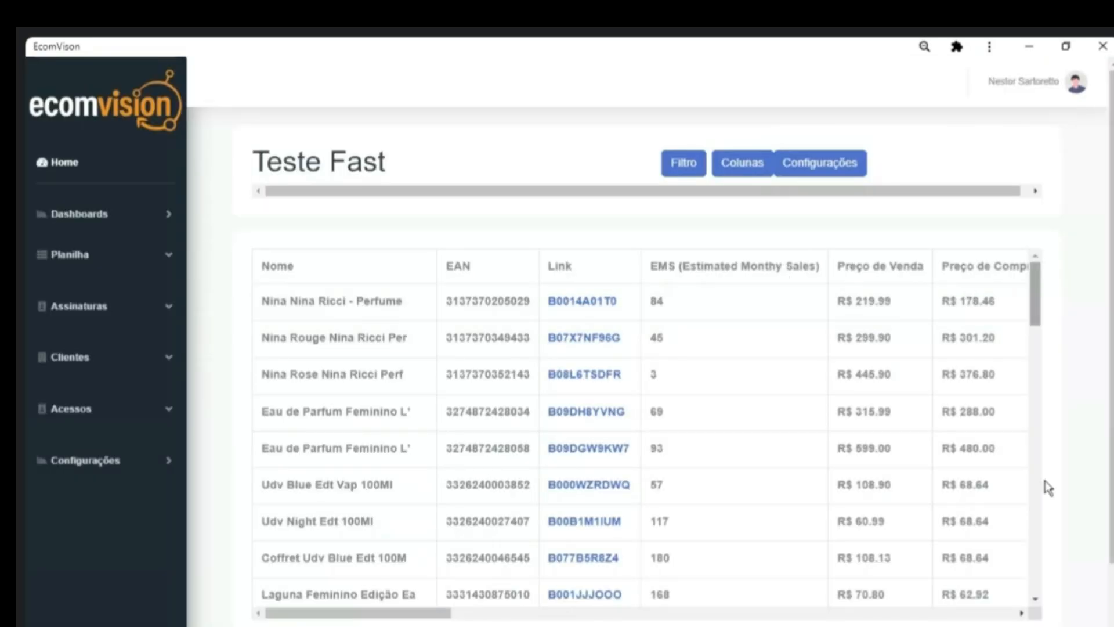
Look through the Teste Fast product list down to its last rows, covering names, EANs, estimated monthly sales and prices.
scroll(1051, 557, down, 15)
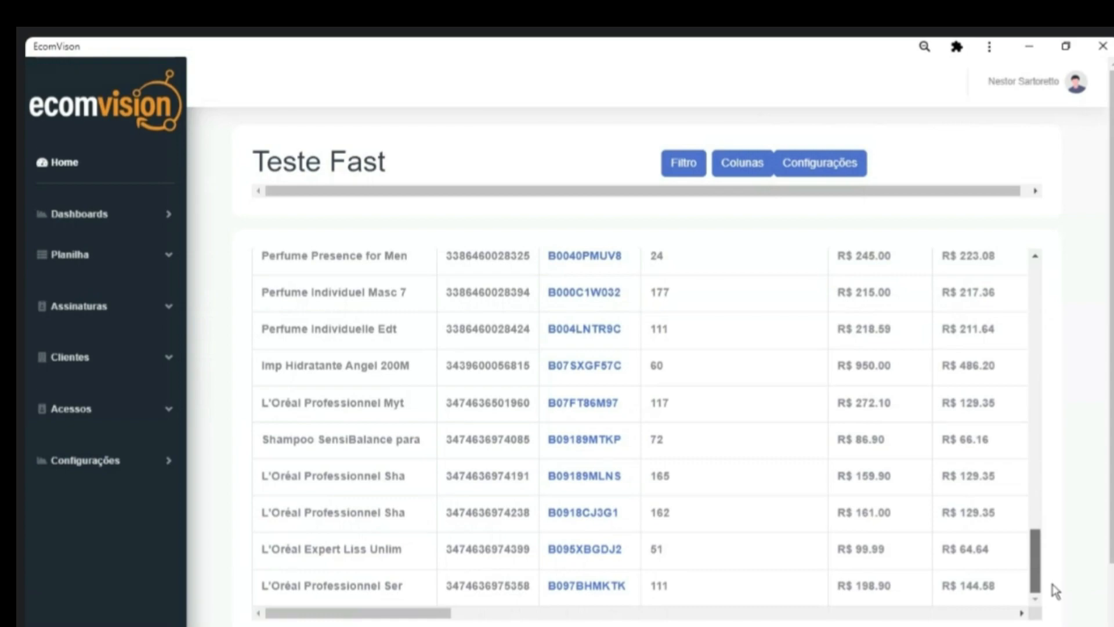
scroll(1005, 403, up, 15)
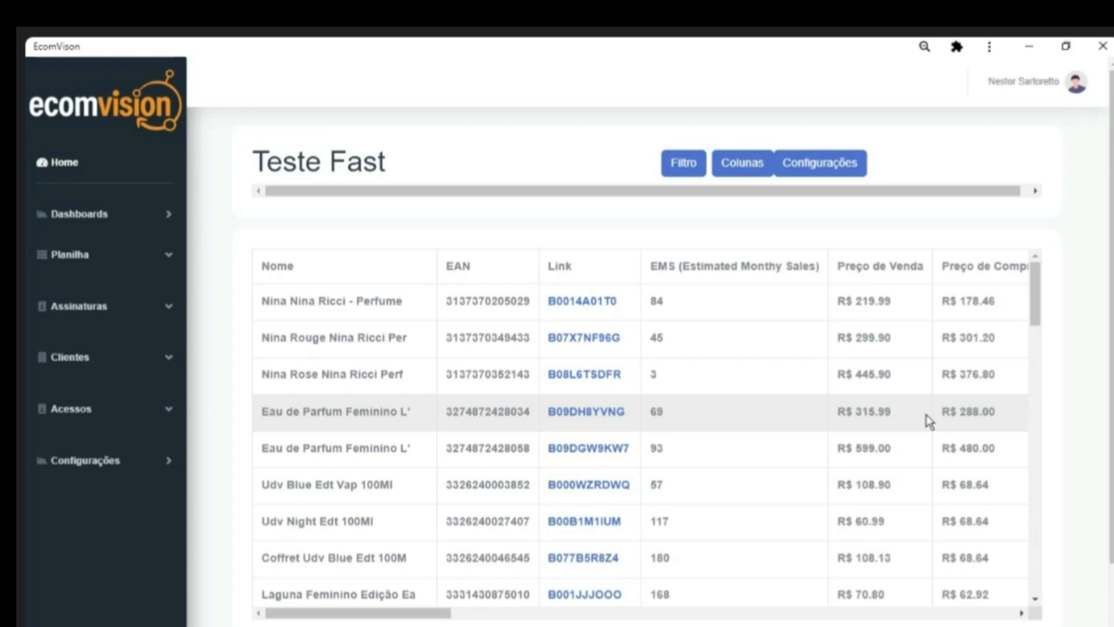
click(577, 424)
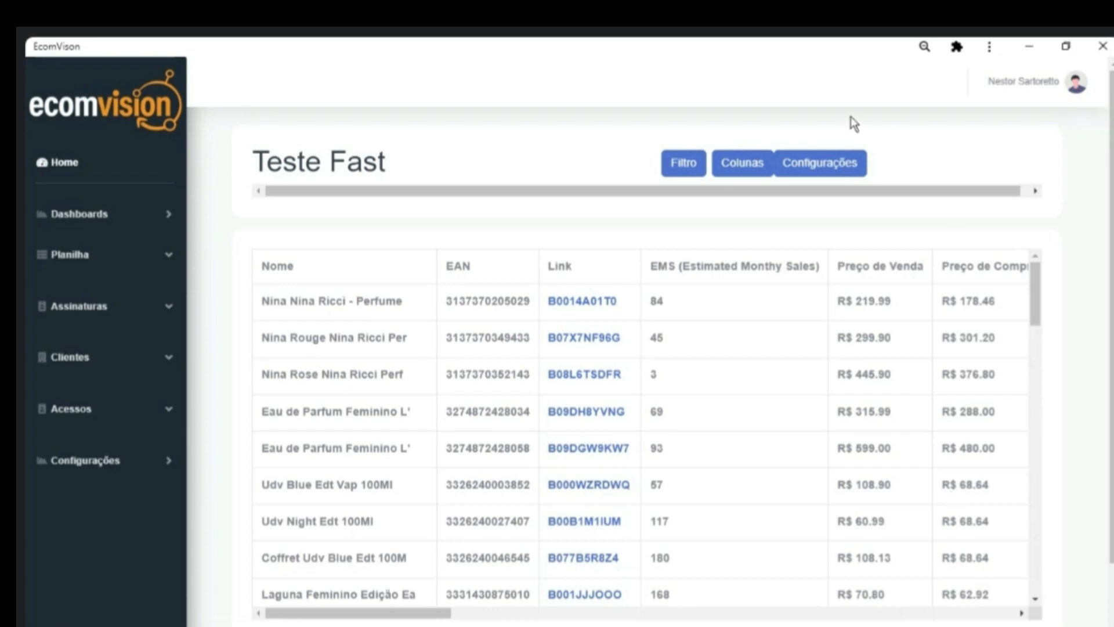
Switch to Excel and open the recent workbook "Tudo Pet Planilha de Preço e codigo de barras".
mouse_move(669, 626)
click(592, 623)
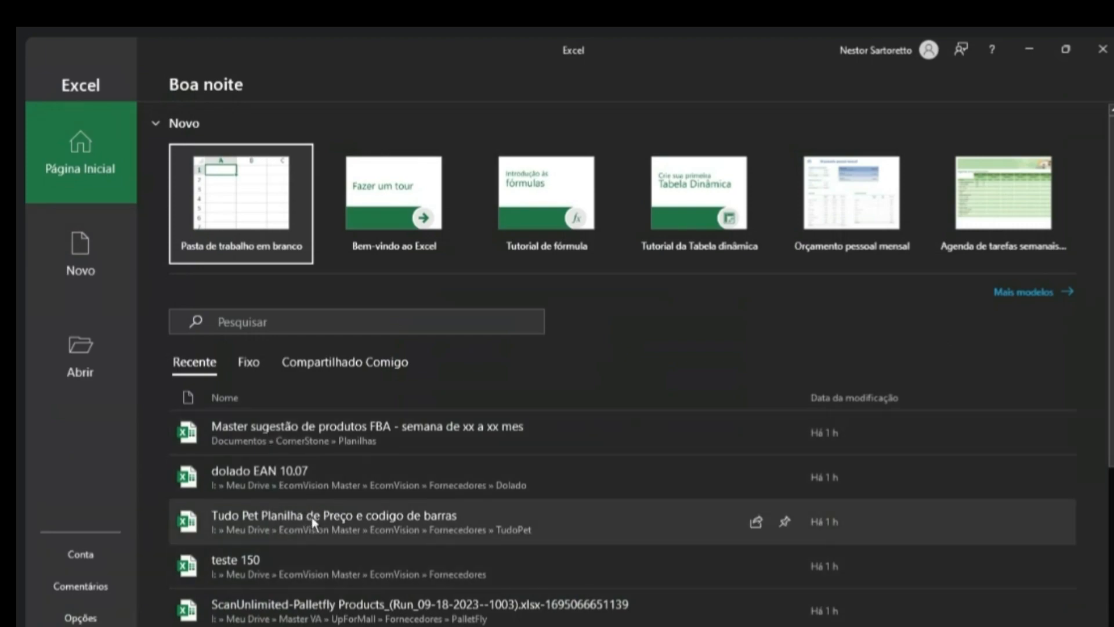
click(311, 517)
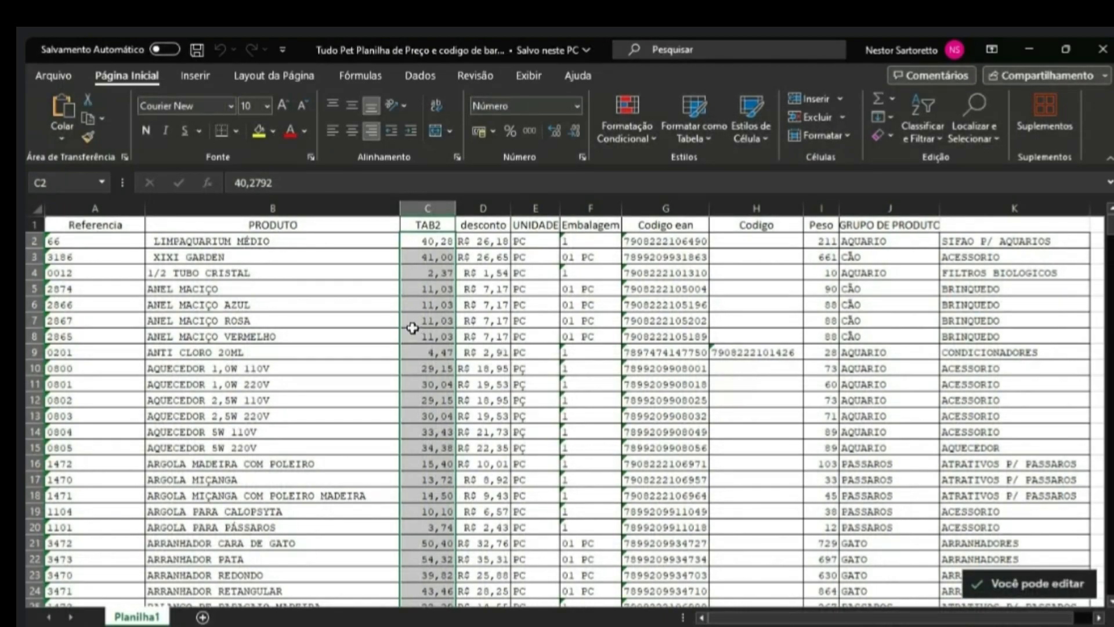
Inspect the header cells in row 1 of the supplier sheet, comparing the Referencia, TAB2 and Codigo ean columns.
click(97, 228)
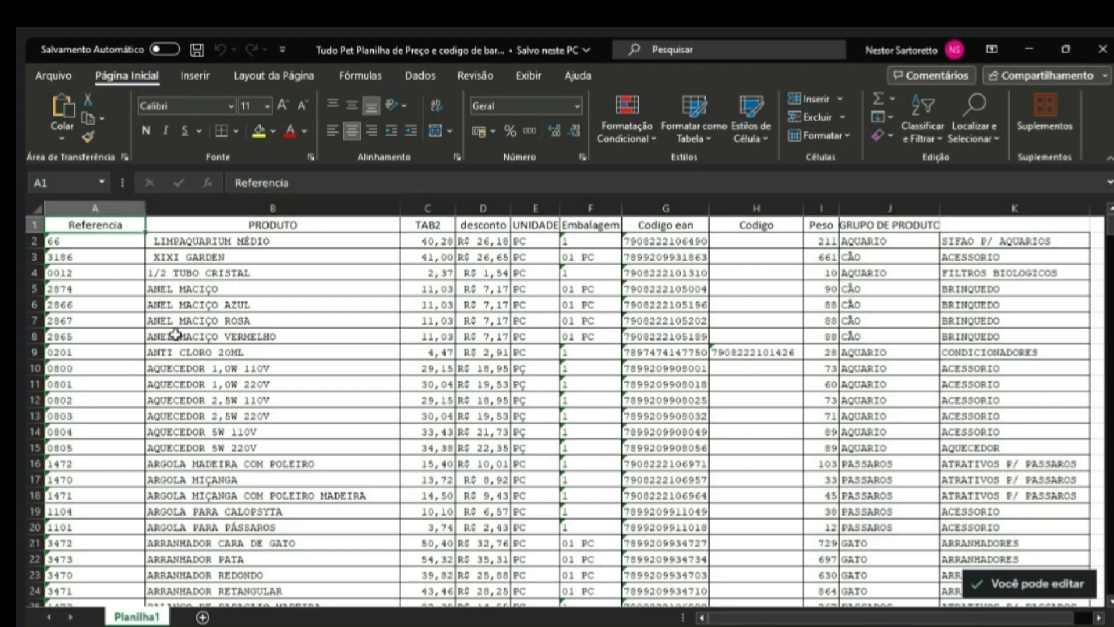
click(437, 227)
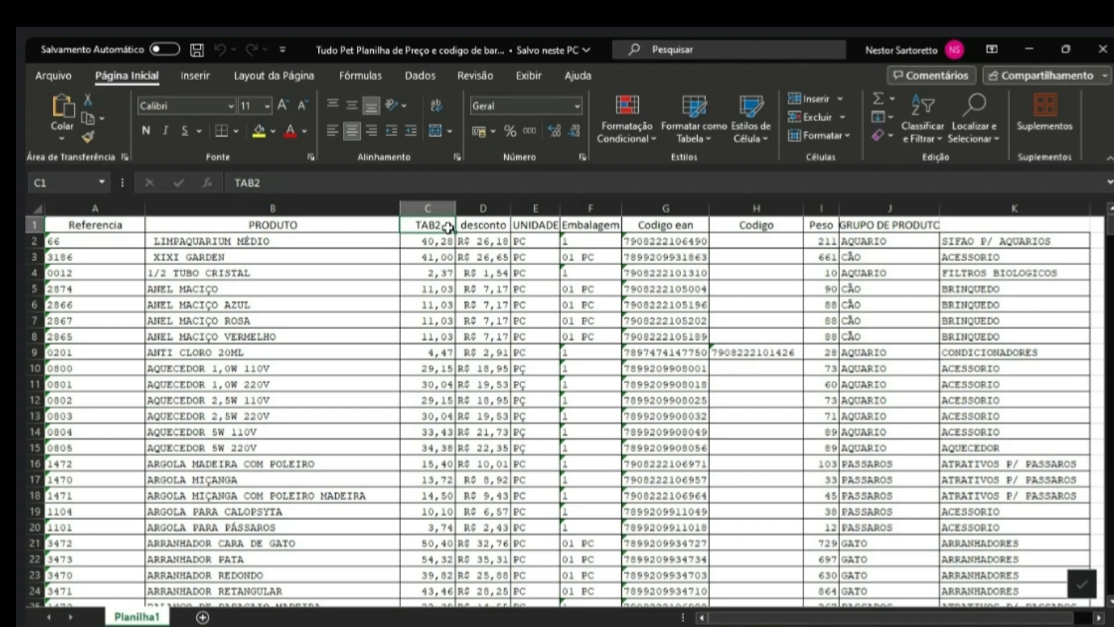
click(644, 232)
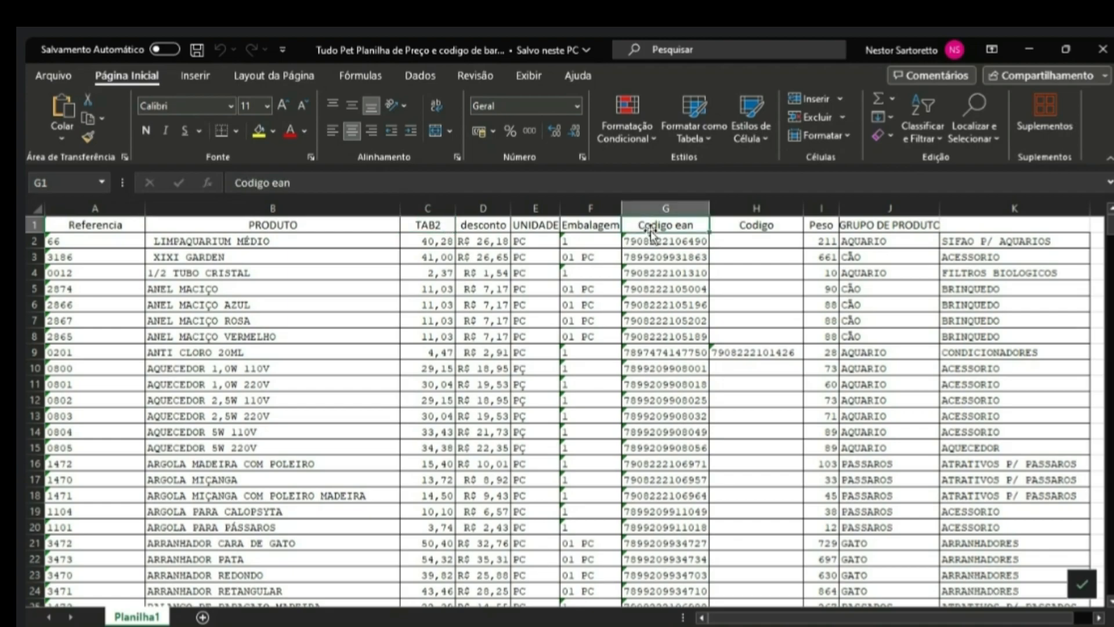
click(429, 227)
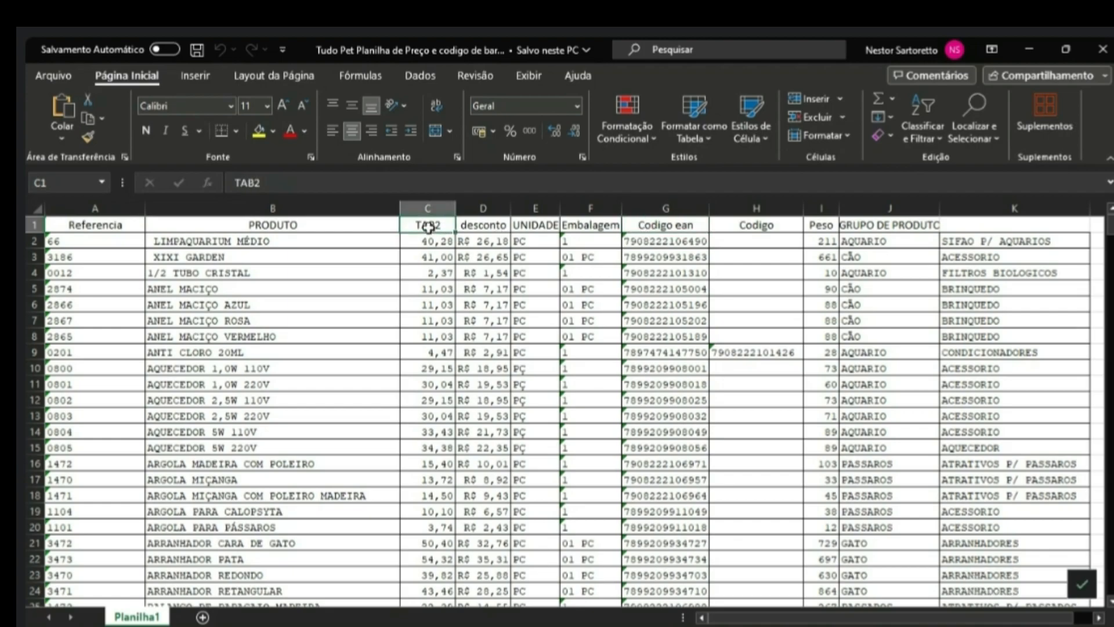
click(656, 223)
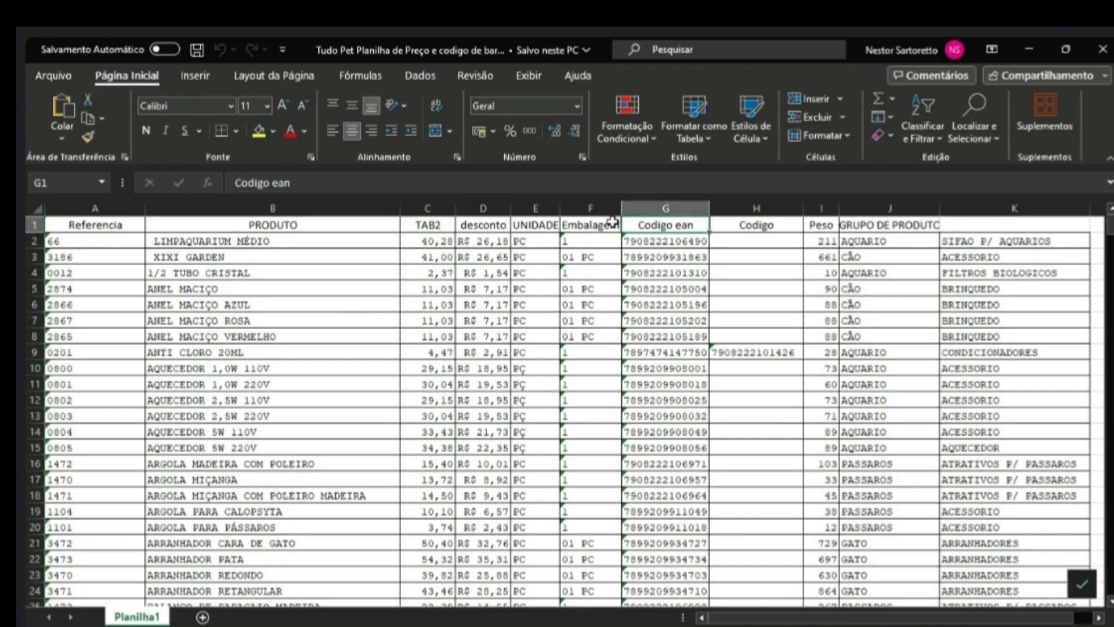
click(431, 224)
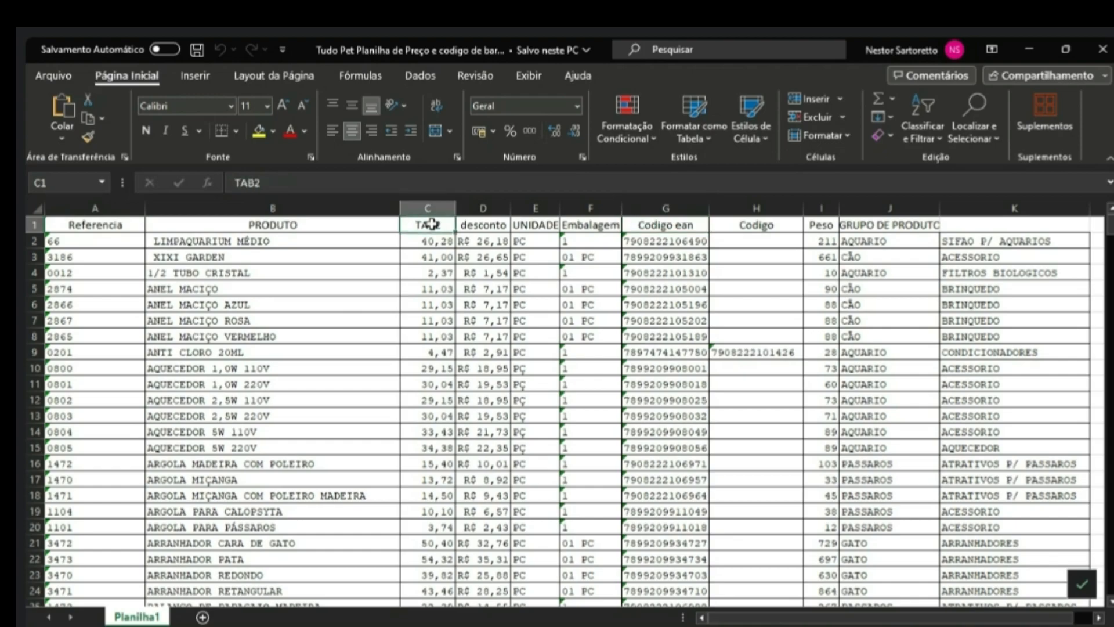
Try a blank row above the header row of the supplier sheet, and undo the insertion.
click(34, 224)
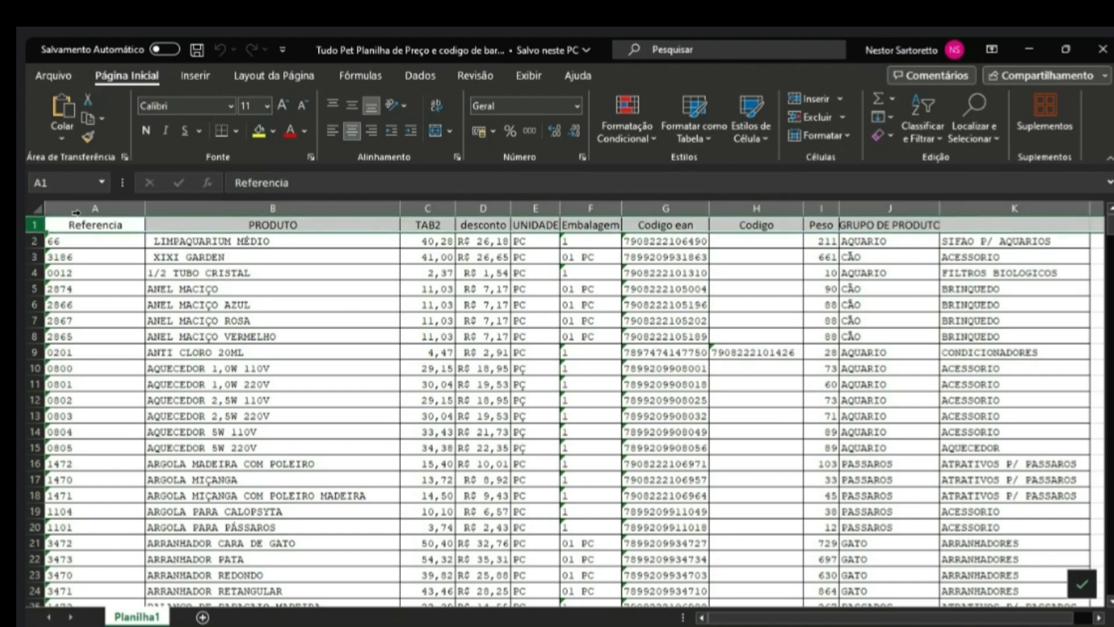
click(811, 99)
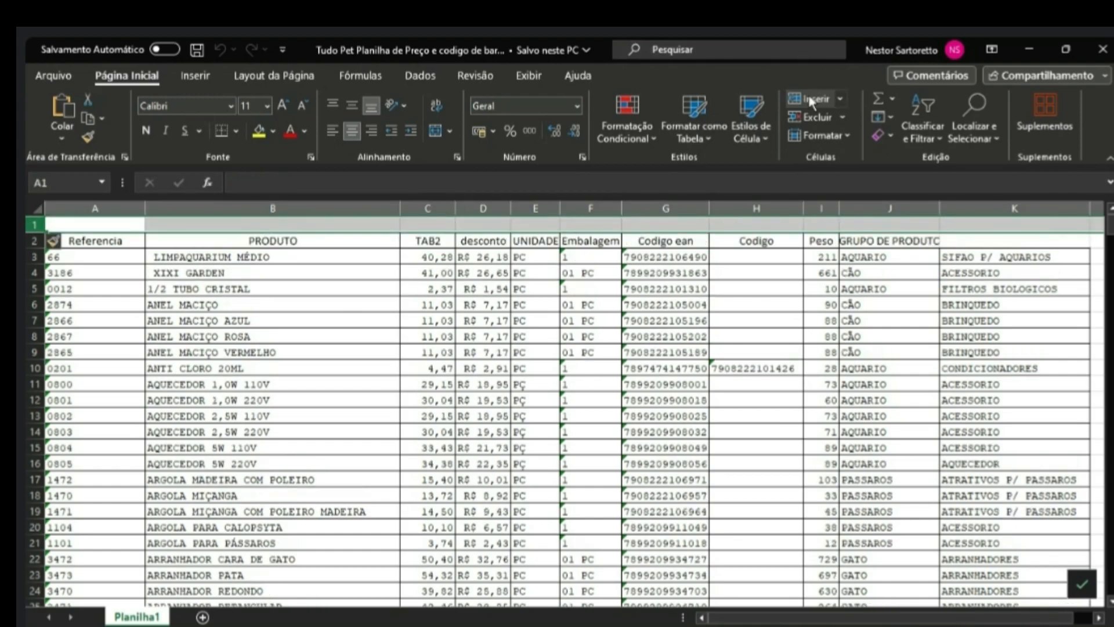
click(128, 226)
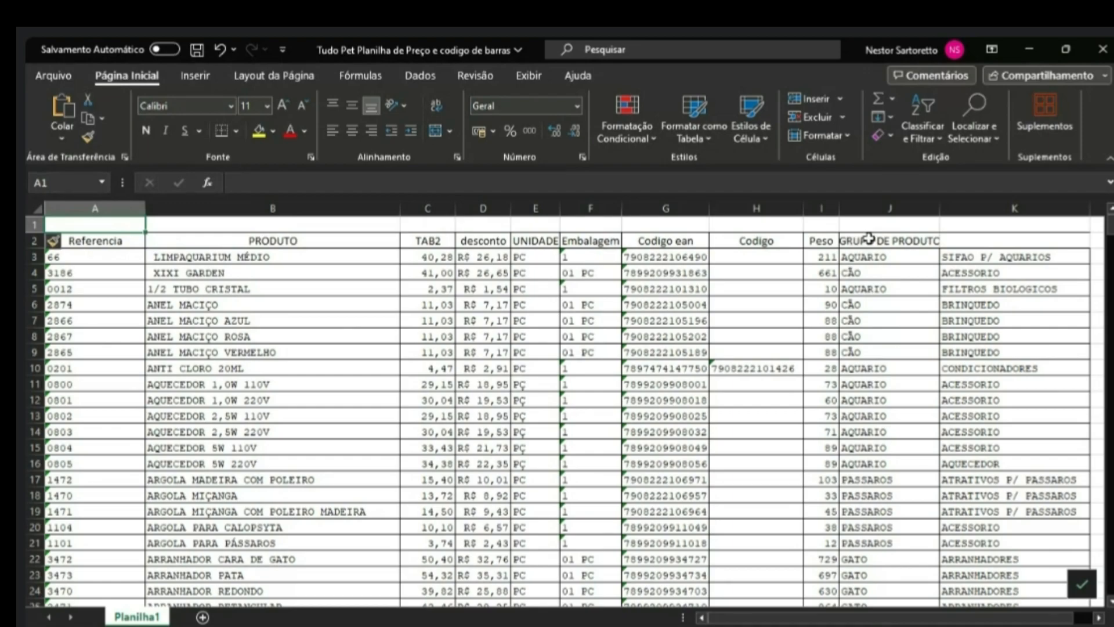
key(ctrl+z)
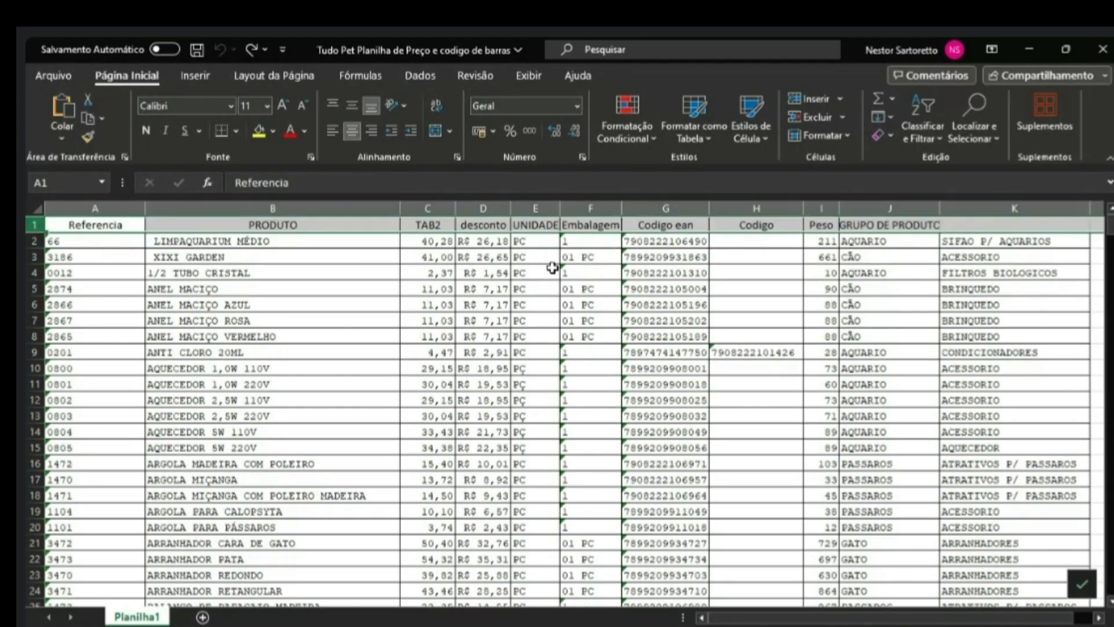
Insert a blank row between the header row and the first product, LIMPAQUARIUM MÉDIO, and select its PRODUTO cell.
click(34, 241)
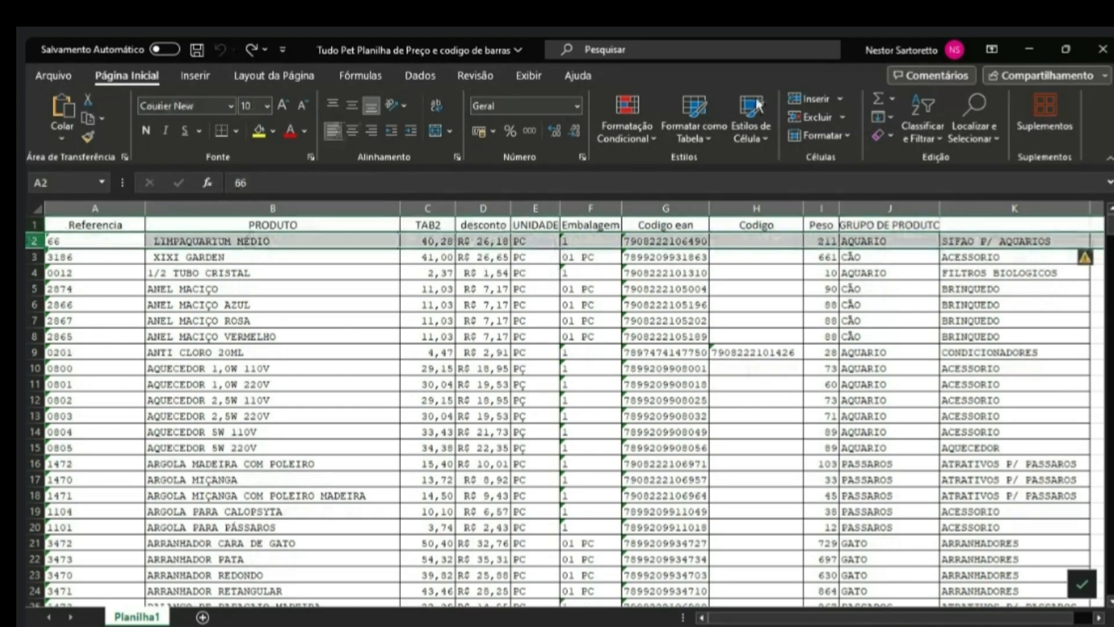
click(832, 101)
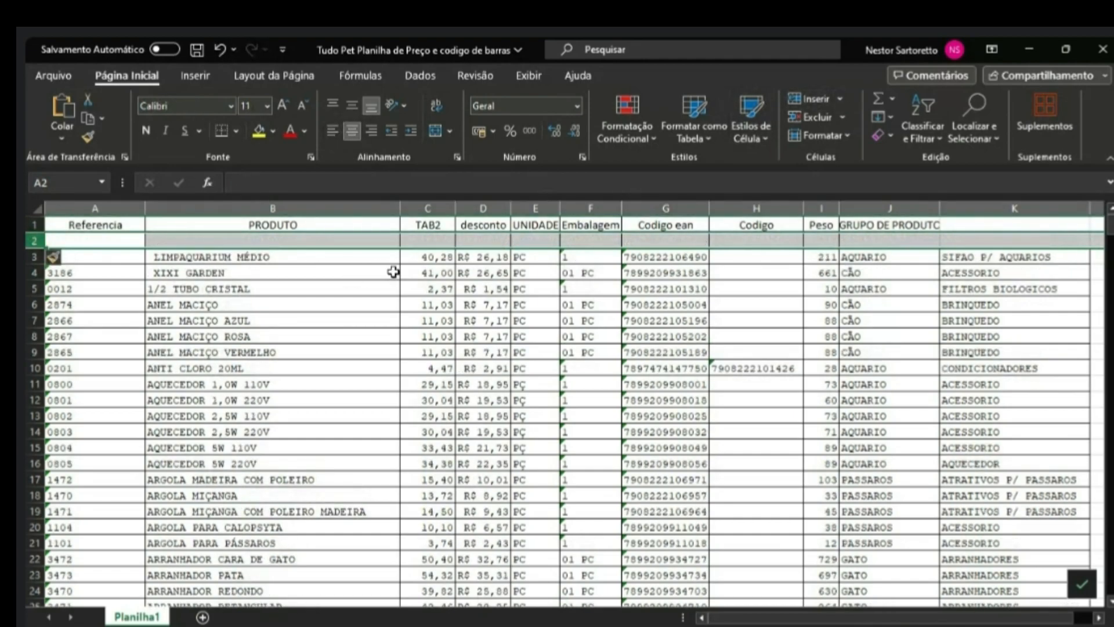
click(268, 242)
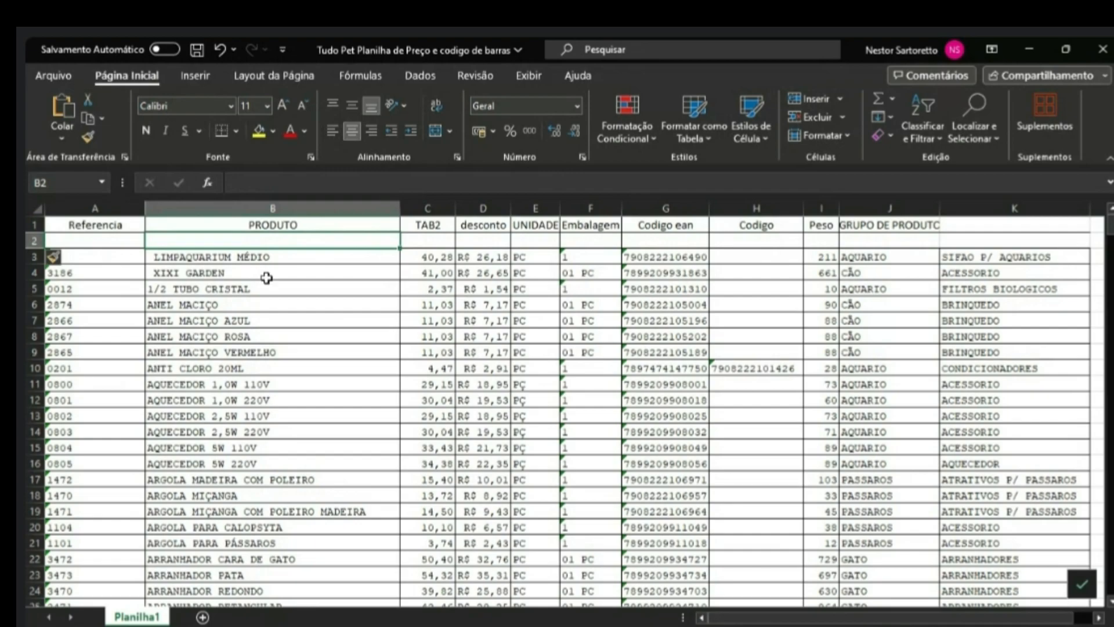